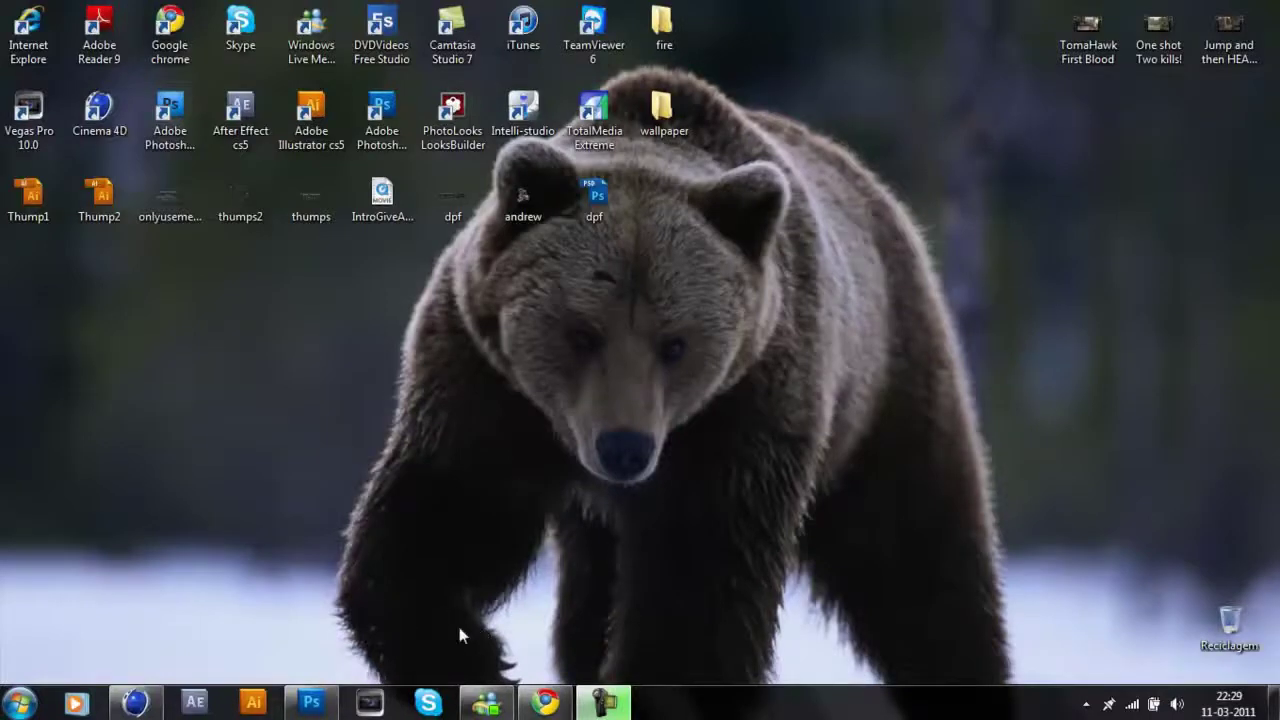
Create a Photoshop document named 'tutorial', 1820×720 px at 300 ppi, with a transparent background.
left_click(311, 703)
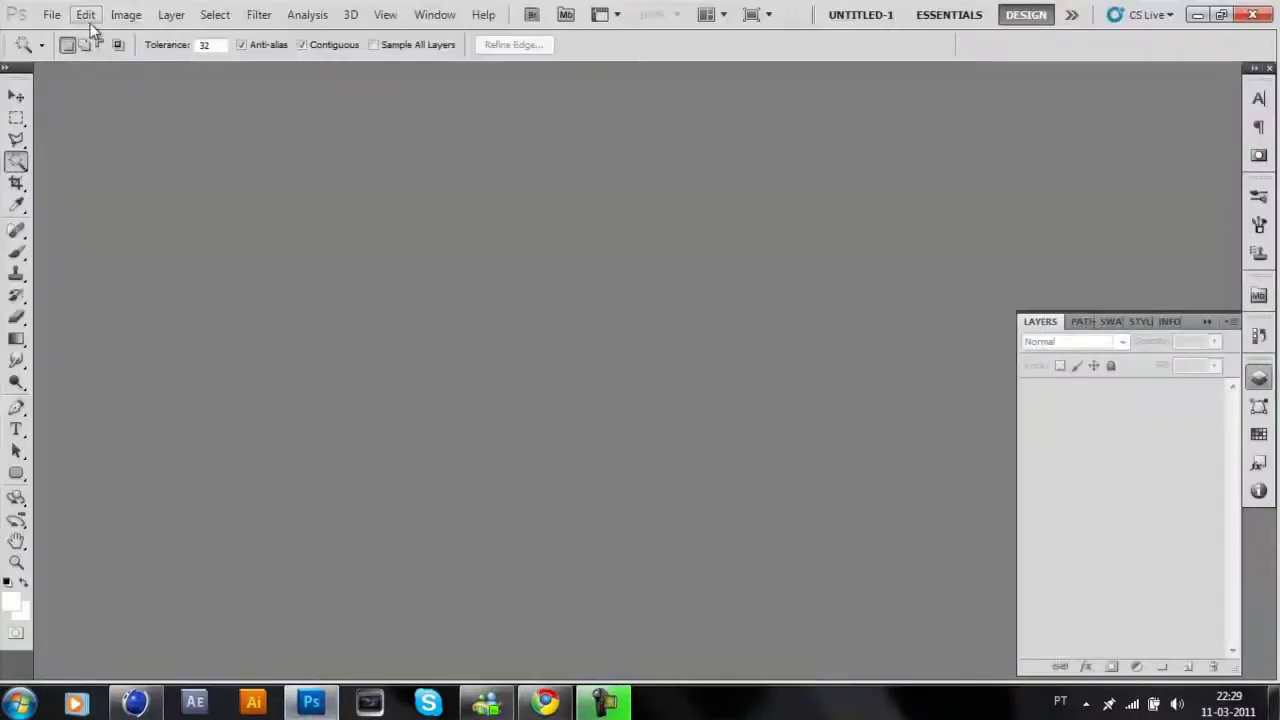
left_click(52, 16)
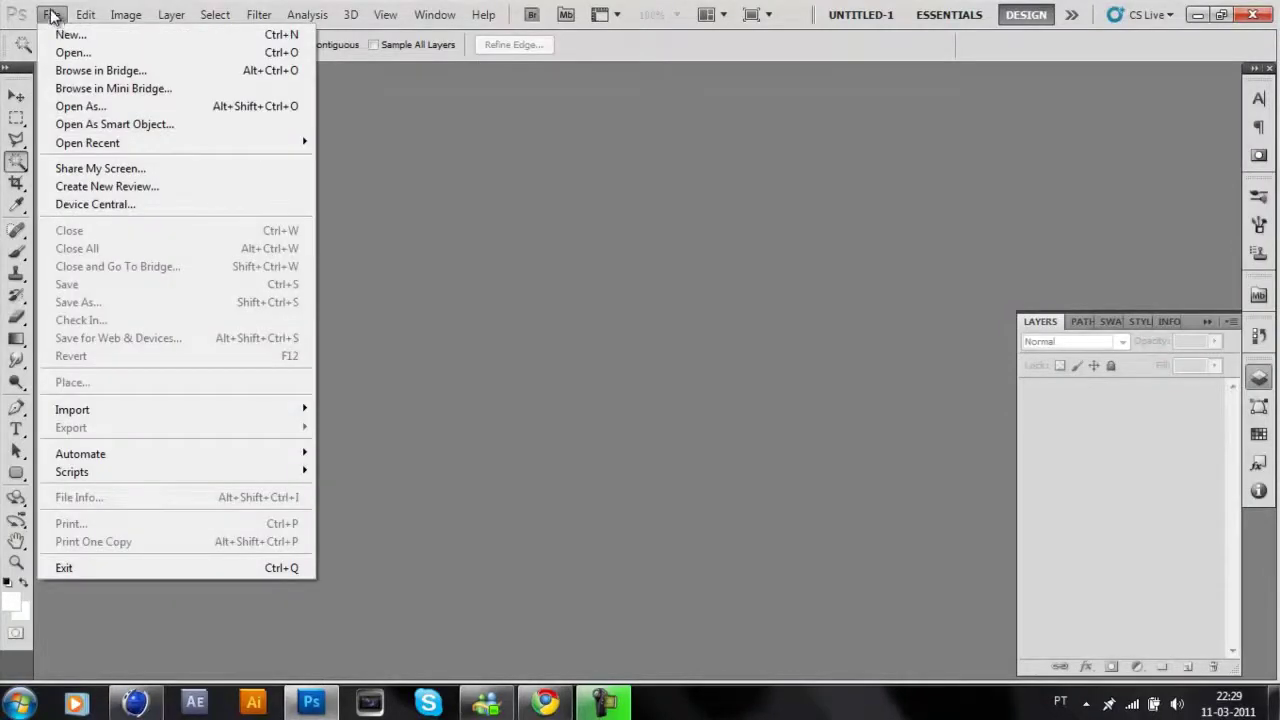
left_click(68, 34)
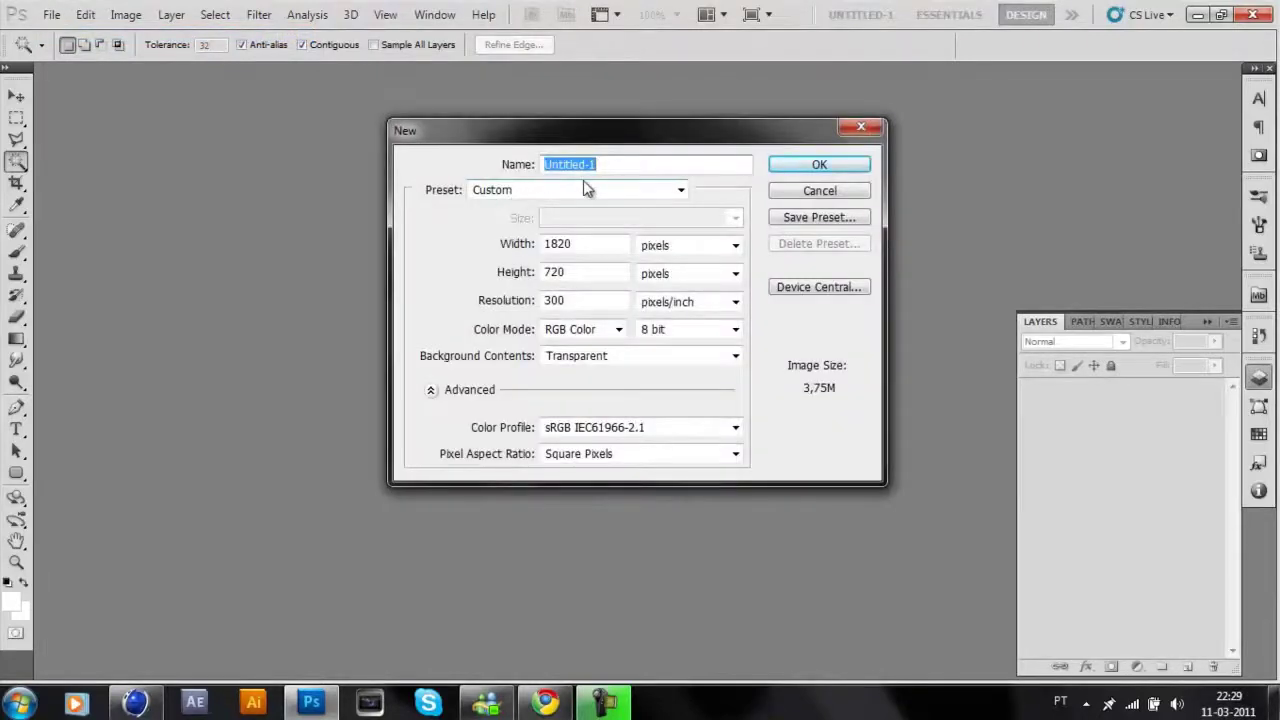
type("tutorial")
left_click(588, 362)
left_click(591, 404)
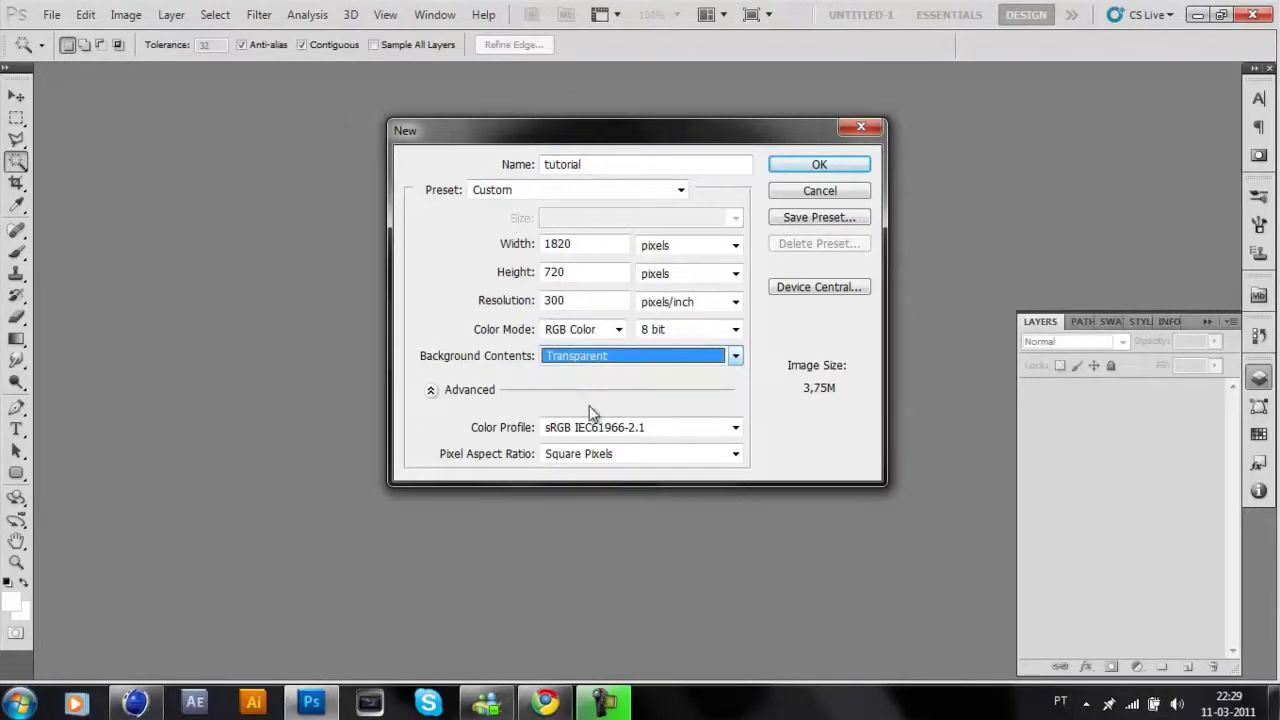
left_click(832, 165)
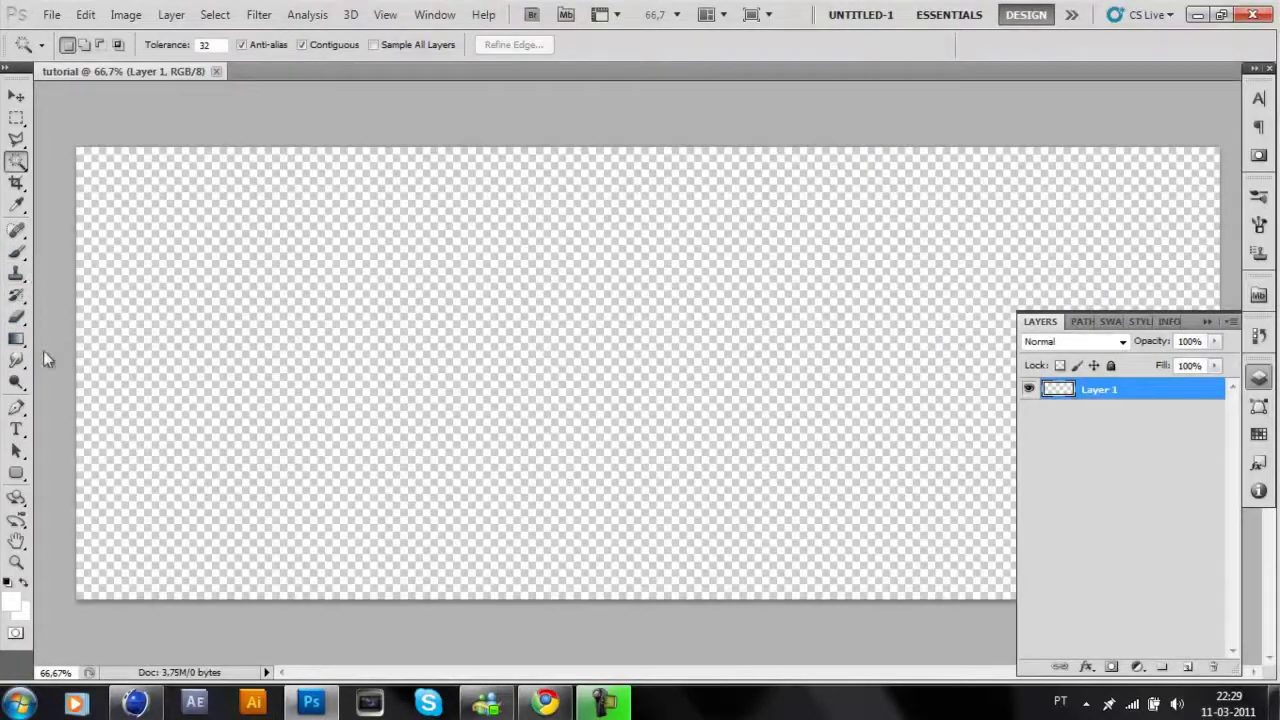
Type ANDREW in a text box on the canvas and move it slightly lower.
left_click(16, 429)
left_click_drag(494, 447, 948, 547)
left_click_drag(567, 172, 583, 204)
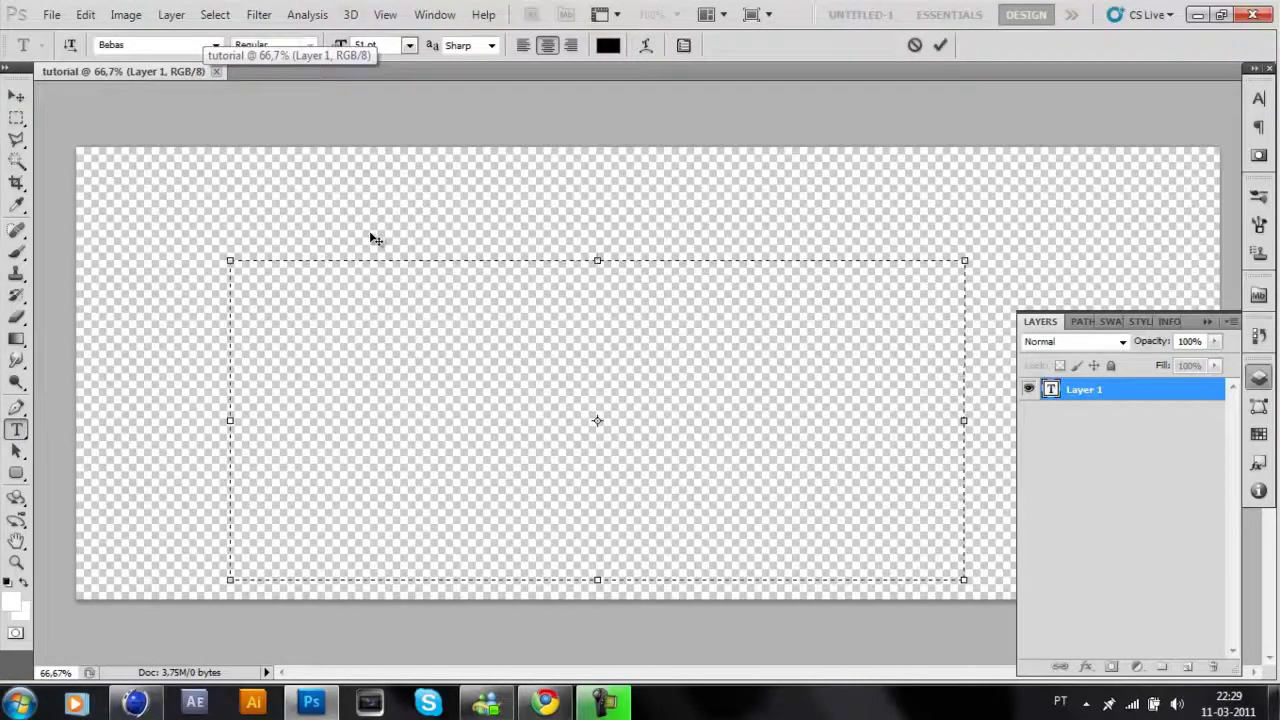
type("ANDF")
key("BackSpace")
type("rew")
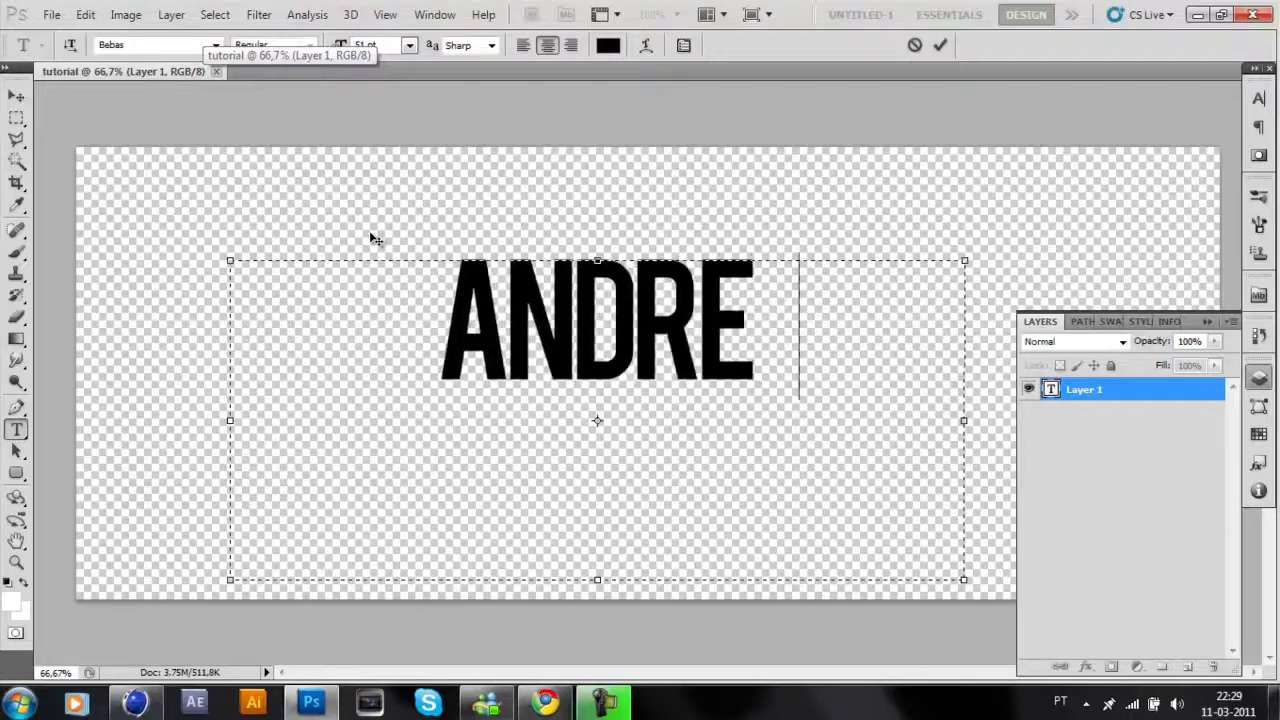
left_click(17, 96)
left_click_drag(70, 202, 80, 246)
Select the ANDREW layer's pixels and make a work path from that selection.
left_click(17, 163)
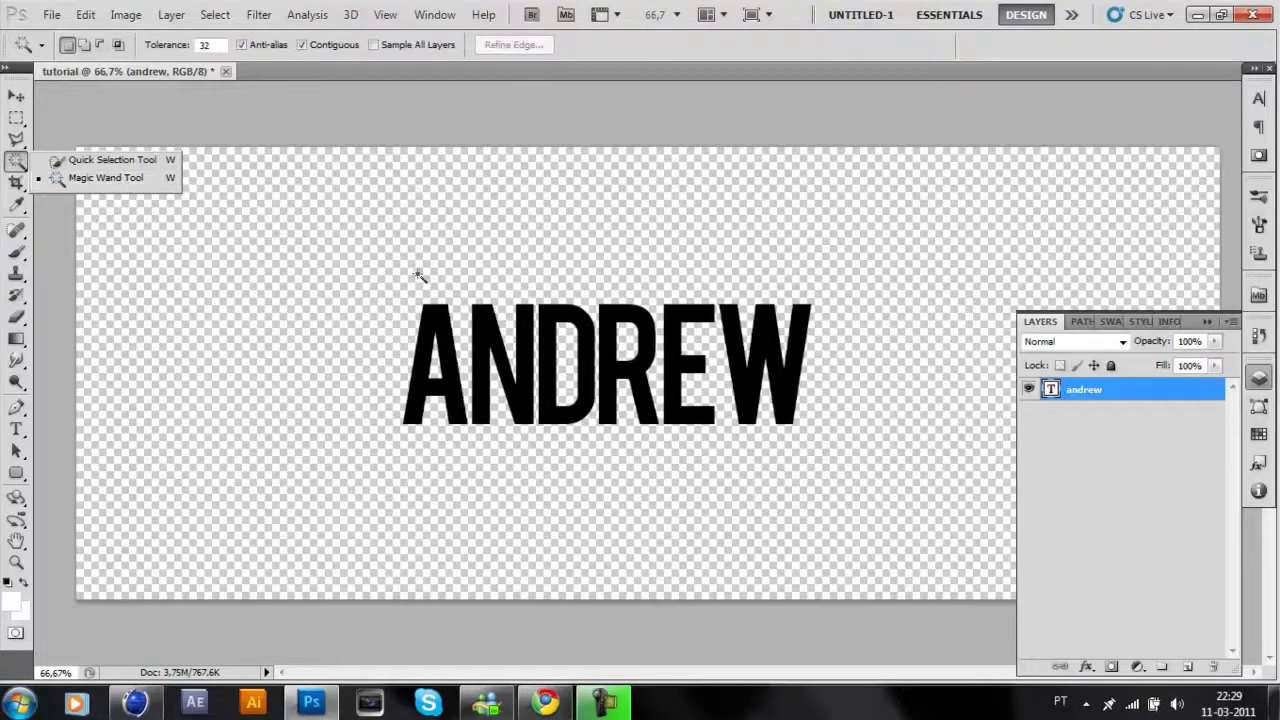
right_click(1057, 386)
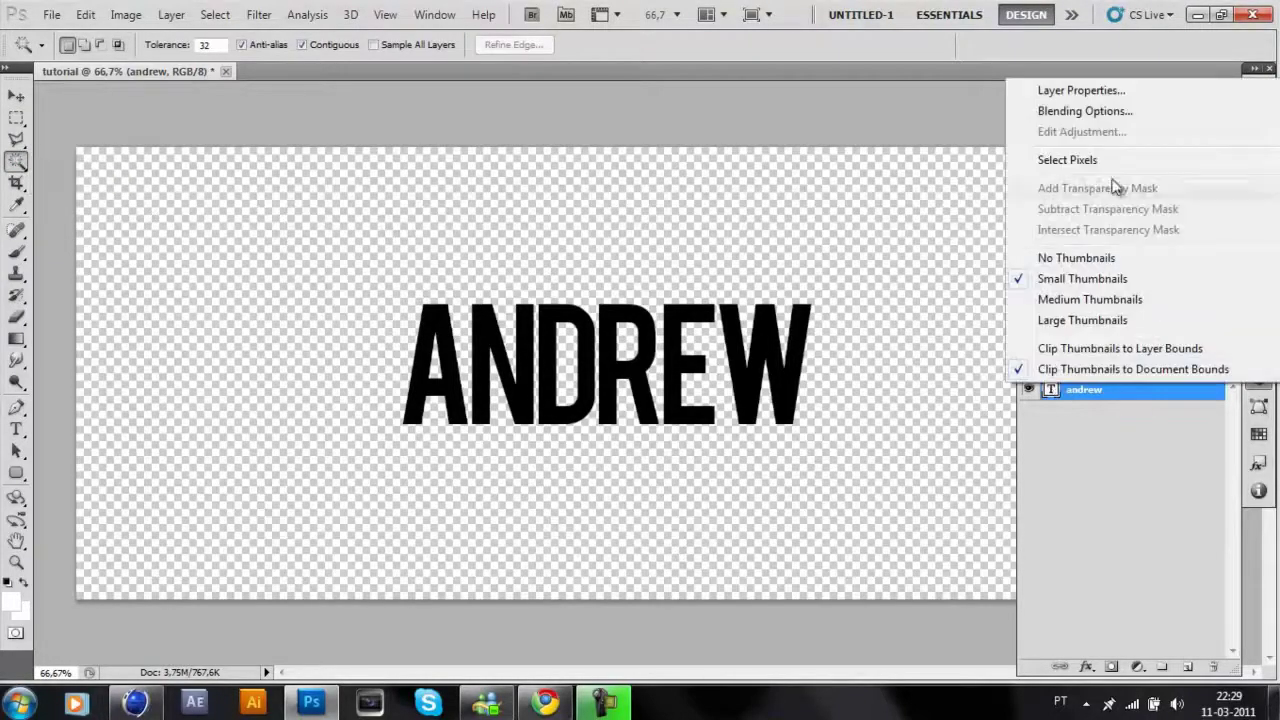
left_click(1098, 162)
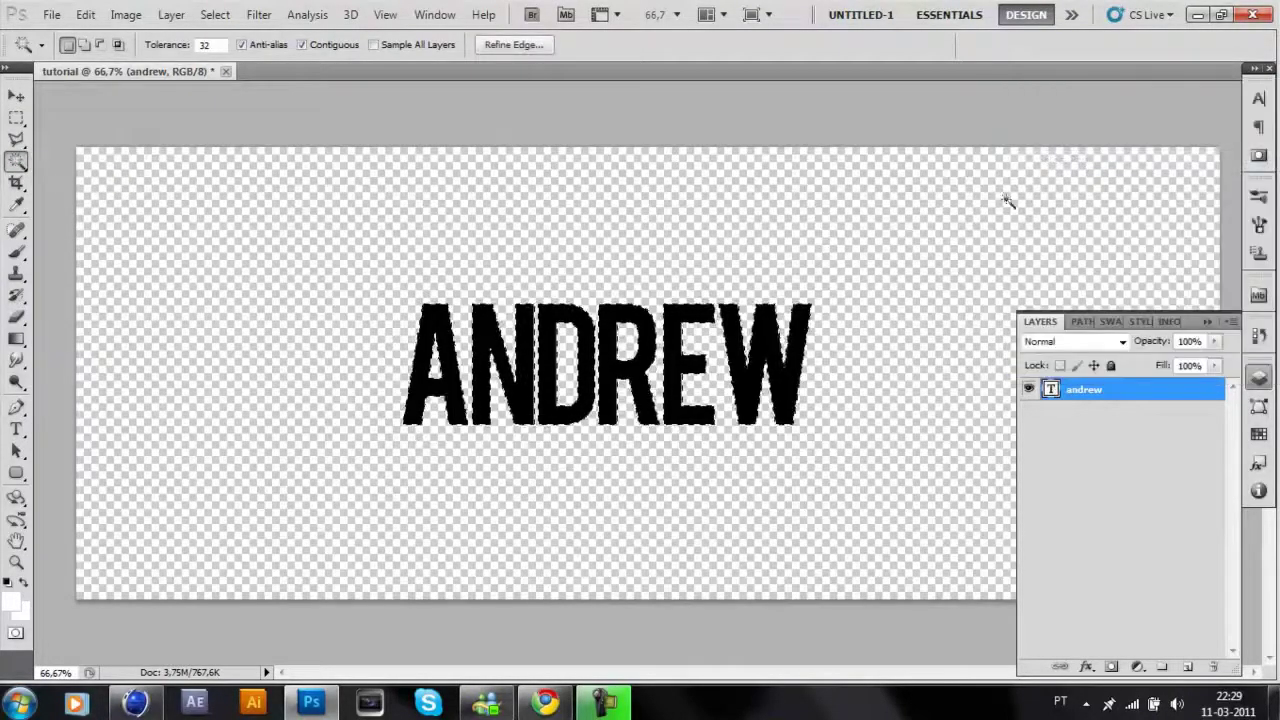
left_click(1066, 322)
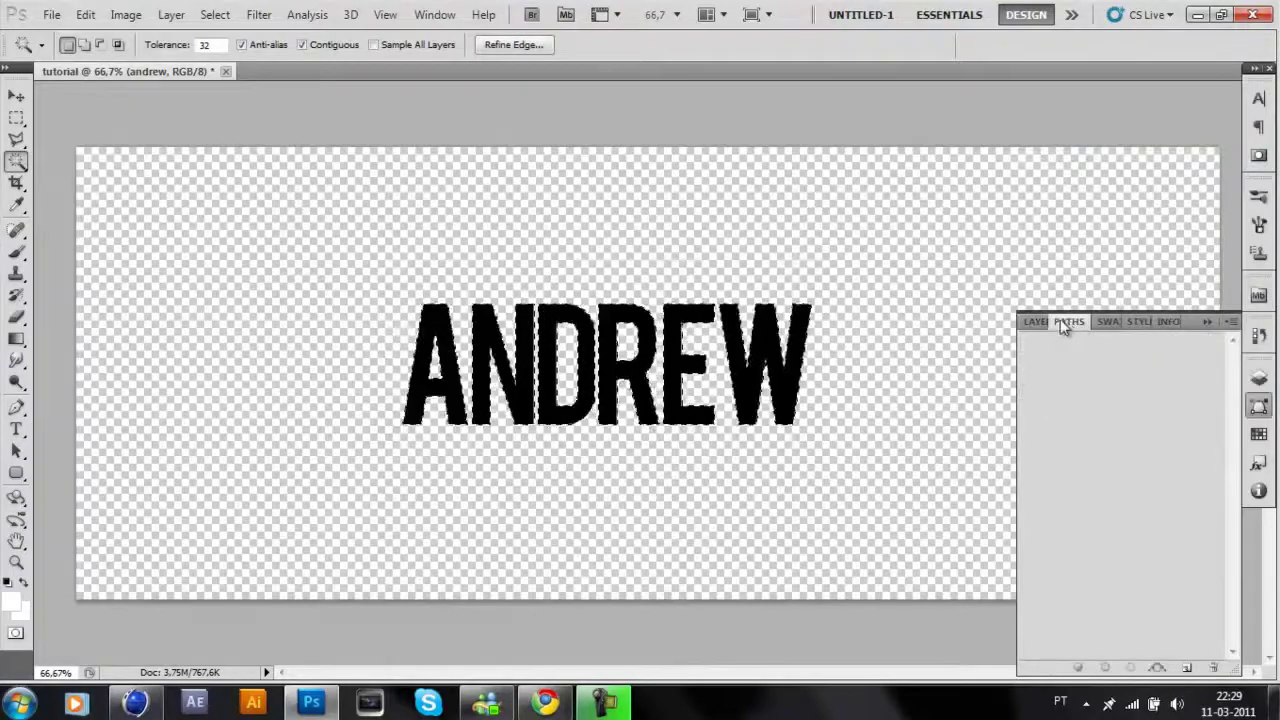
left_click(1158, 668)
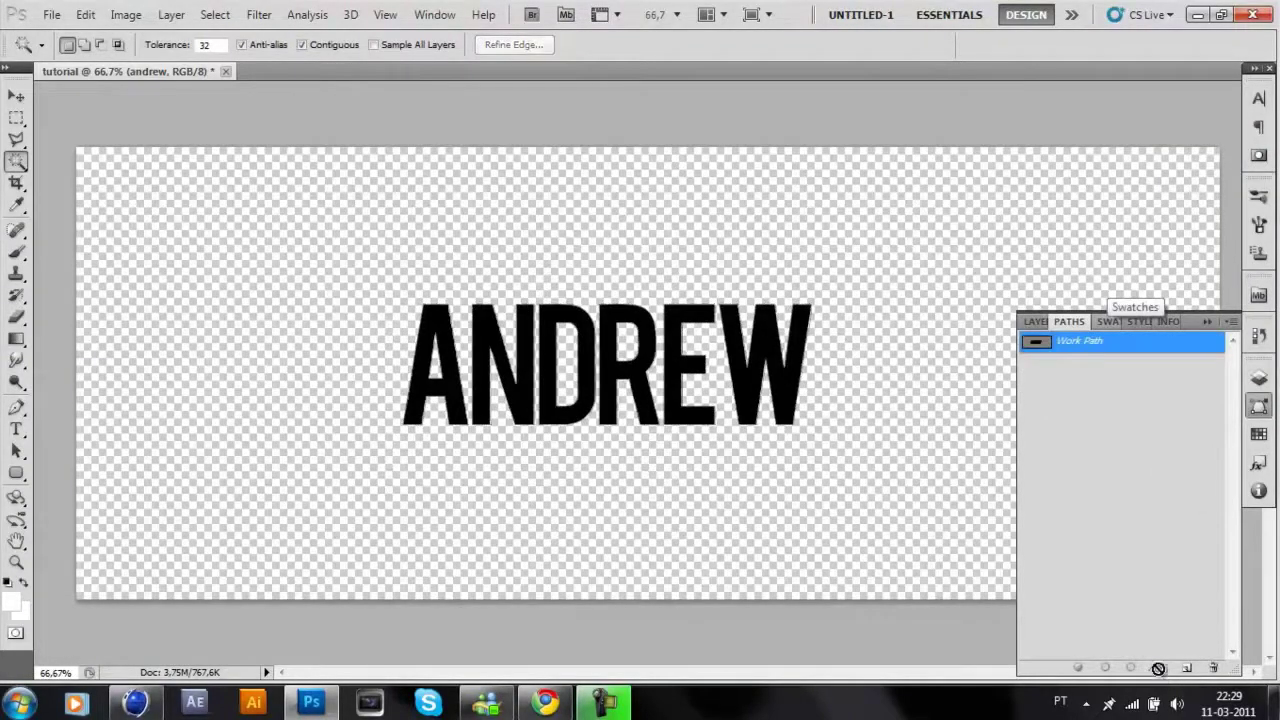
Export the Work Path to an Illustrator .ai file on the desktop, editing the suggested file name.
left_click(51, 15)
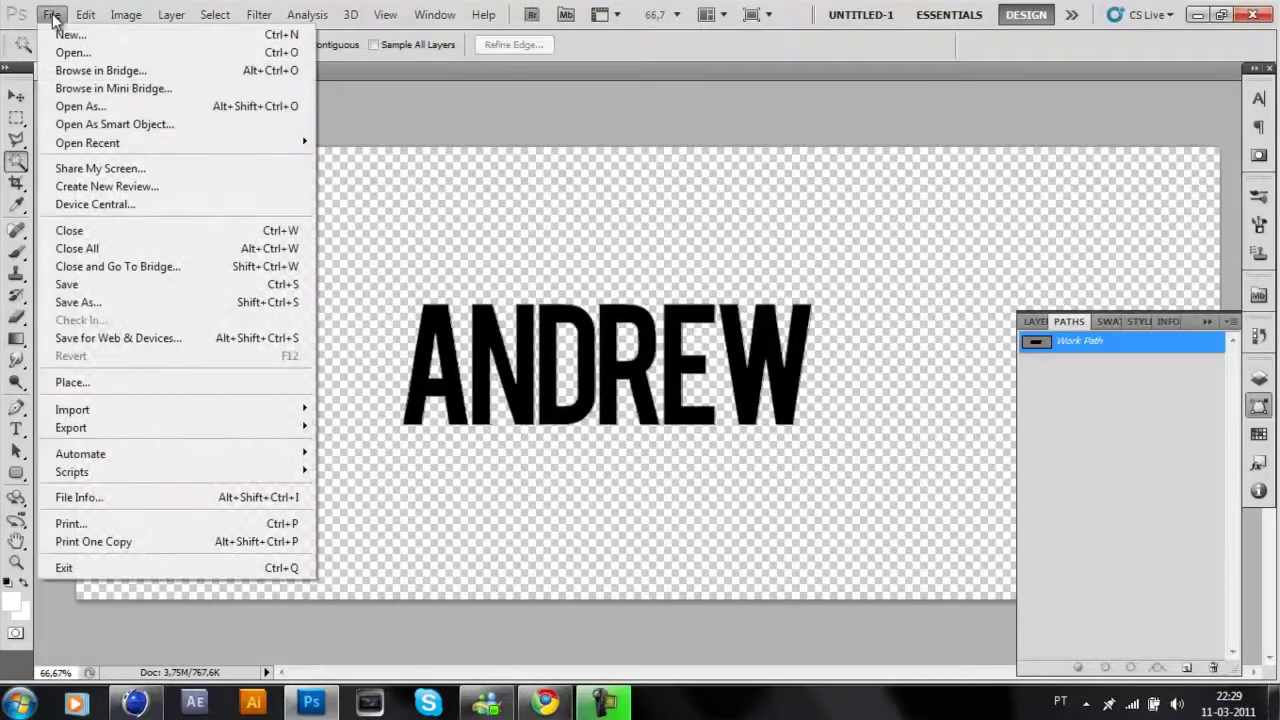
mouse_move(226, 432)
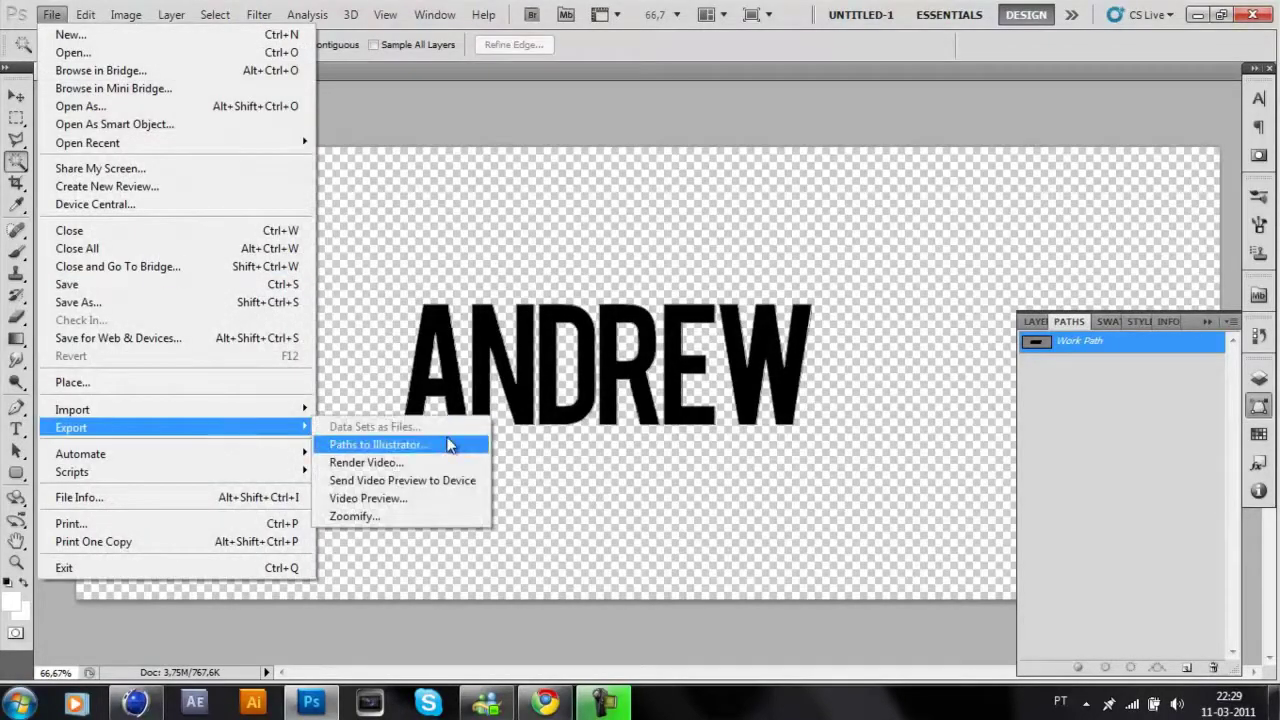
left_click(448, 445)
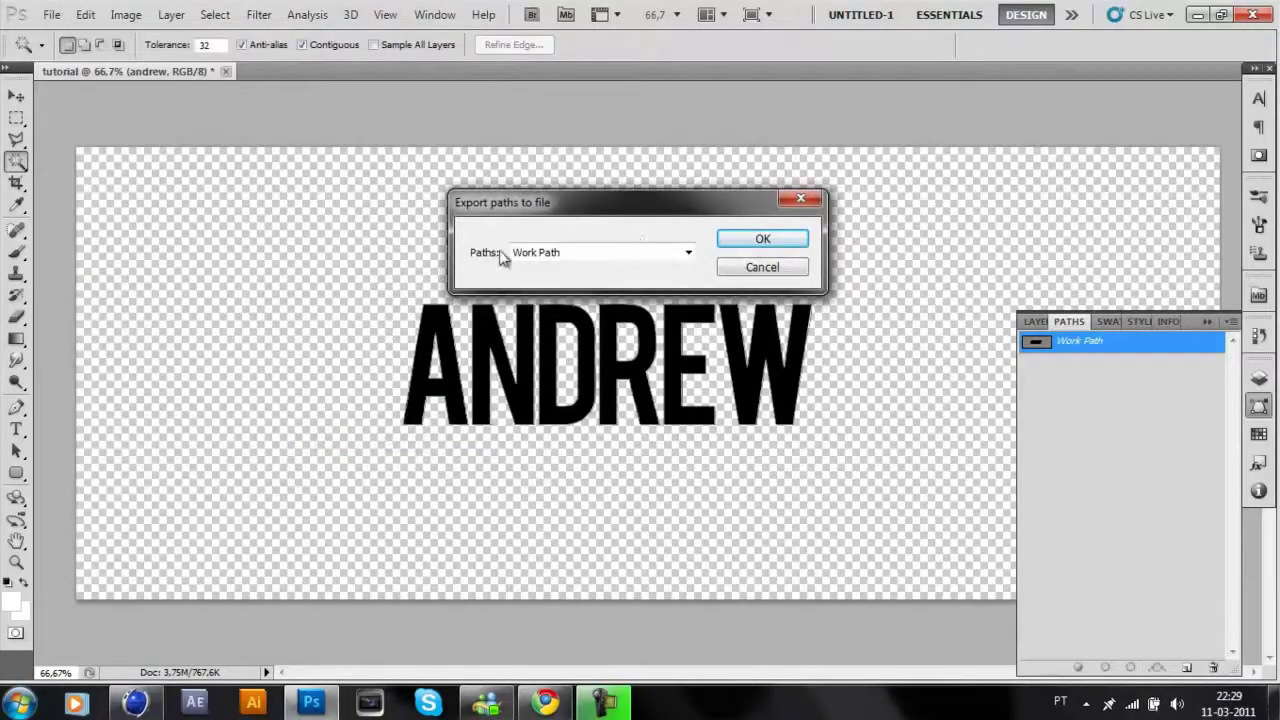
left_click(736, 245)
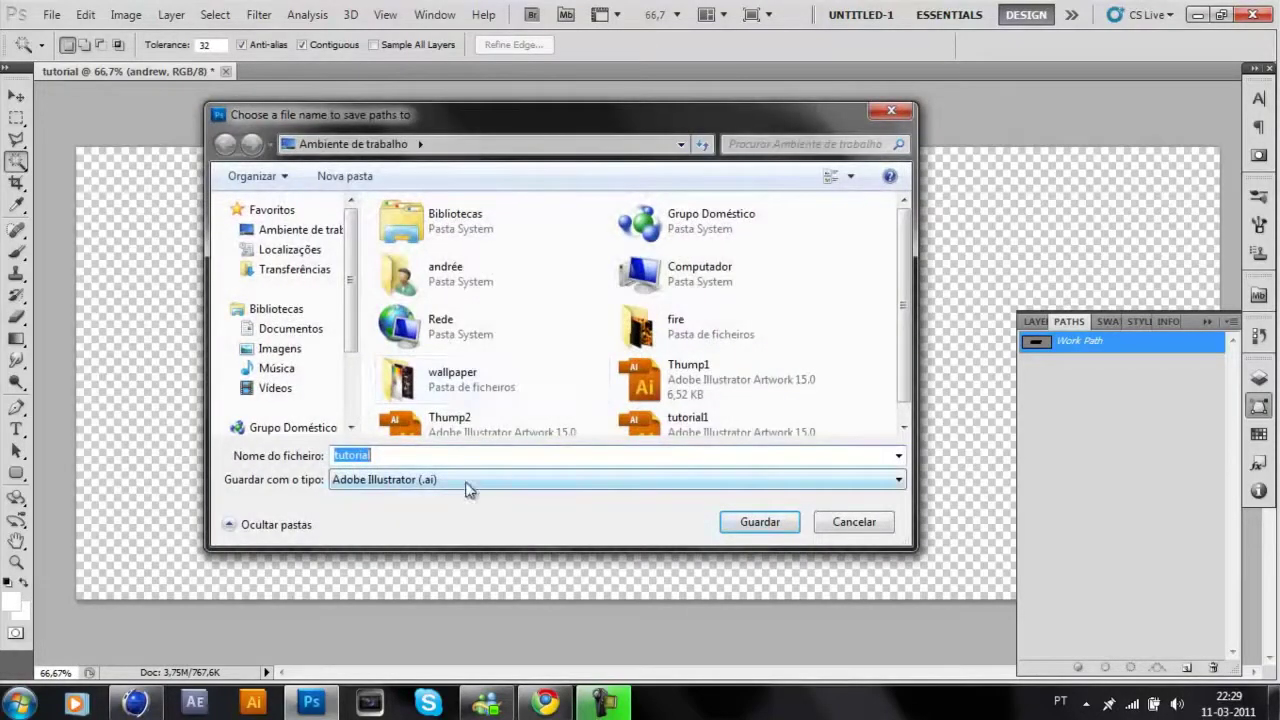
key("End")
type("1")
key("Return")
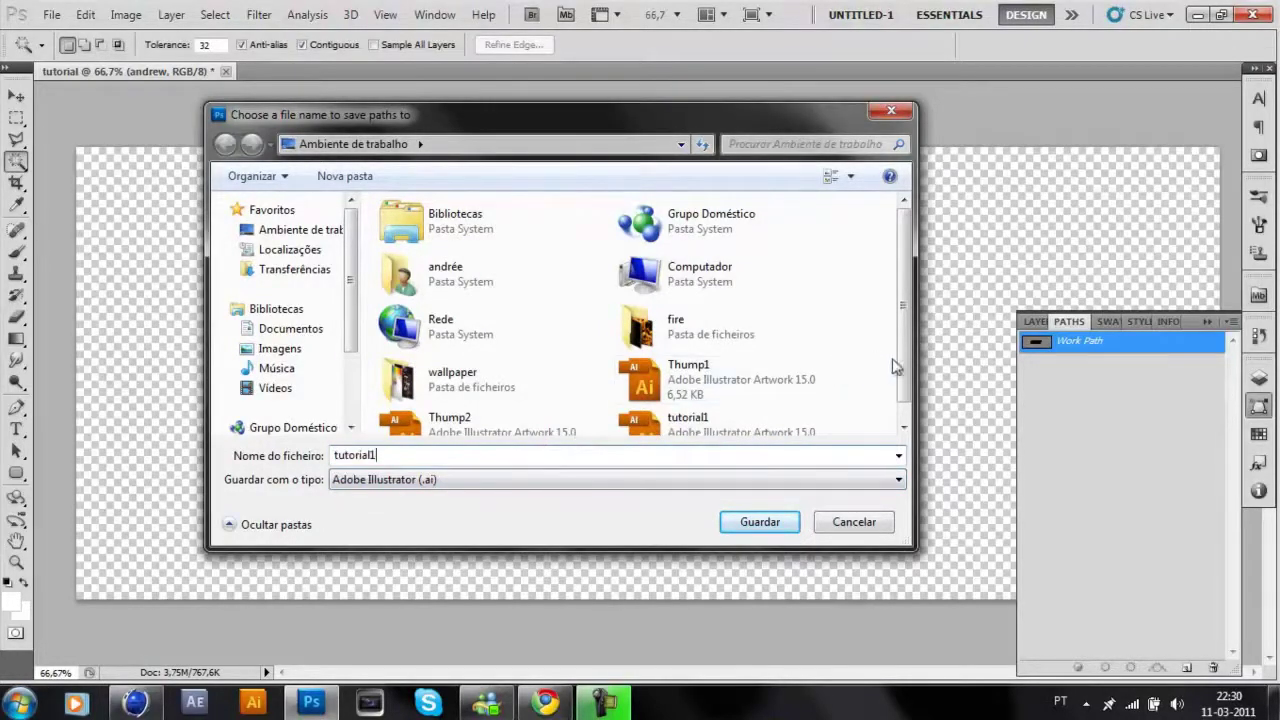
key("BackSpace")
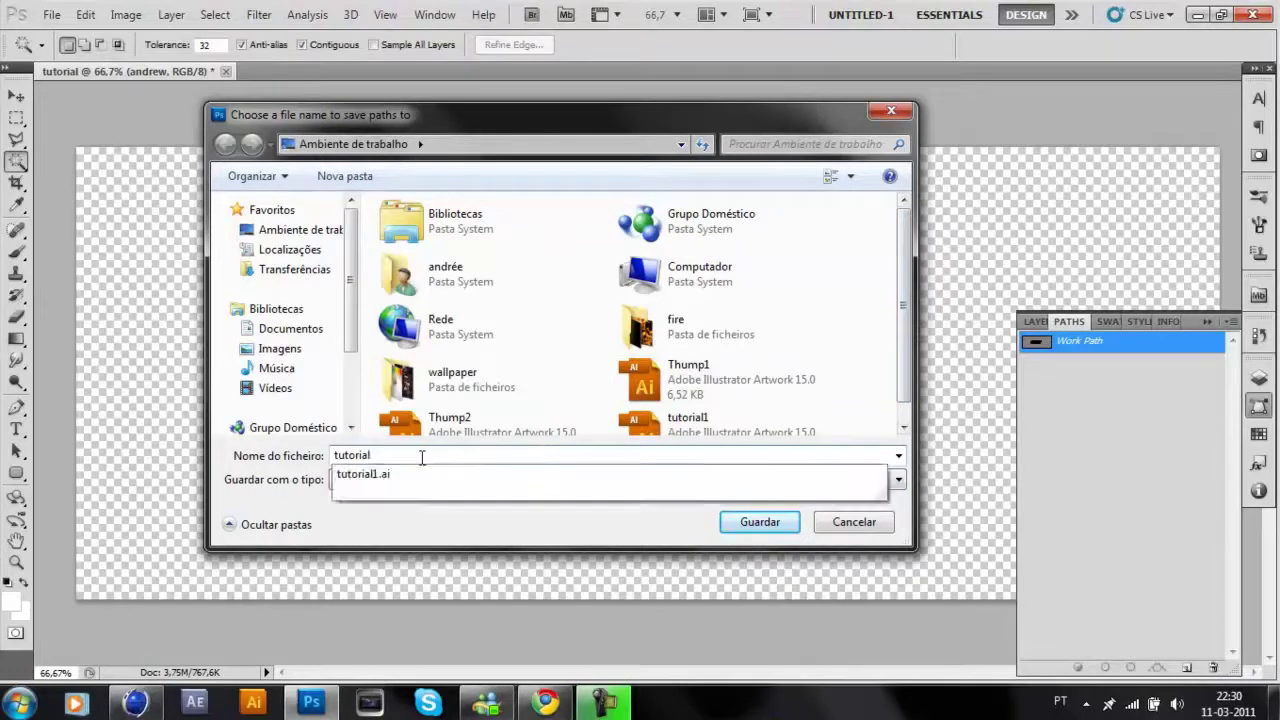
type("Infwuifbuvi")
key("Escape")
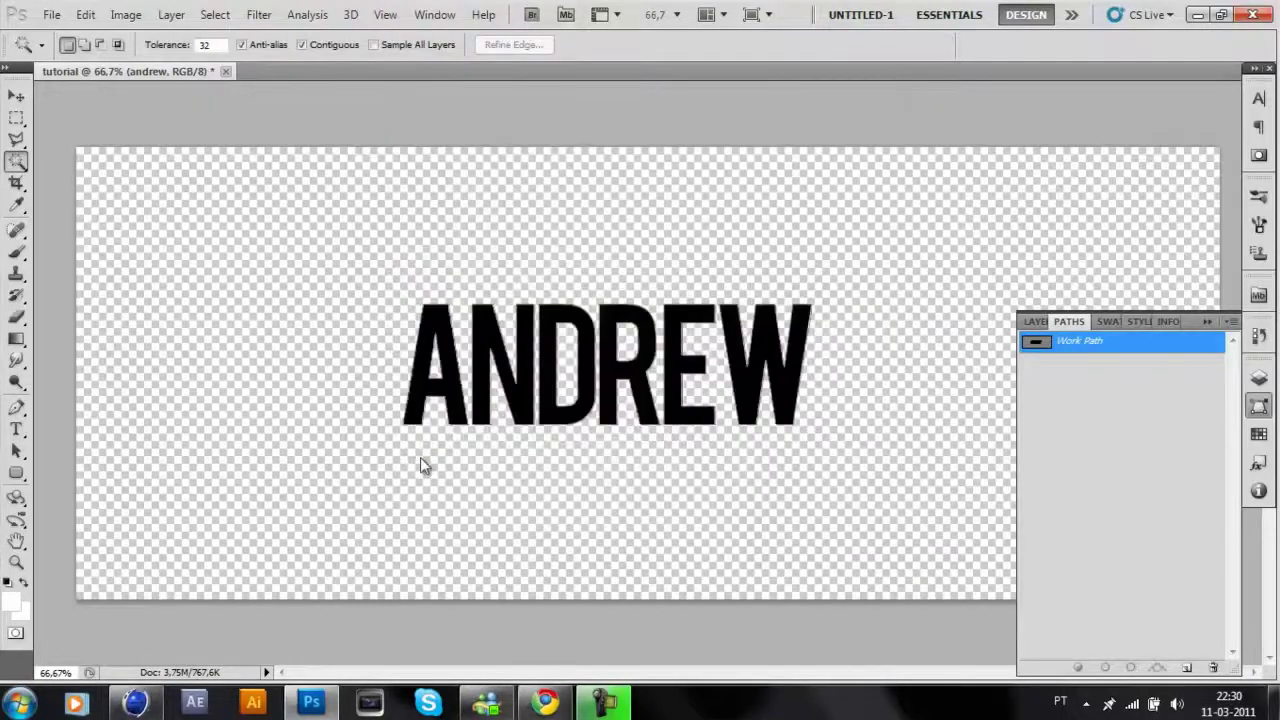
In Cinema 4D, open tutorialnfwuifbuwi.ai and import the ANDREW paths at default scale.
left_click(135, 702)
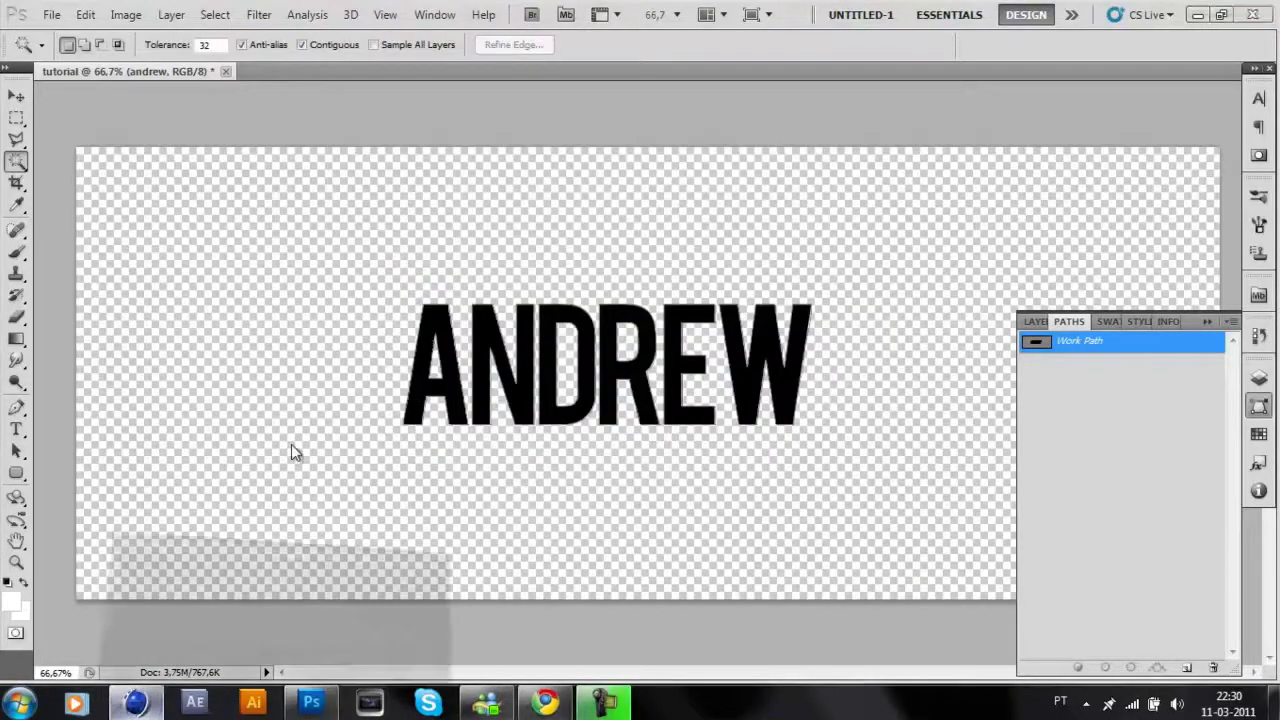
left_click(12, 30)
left_click(40, 73)
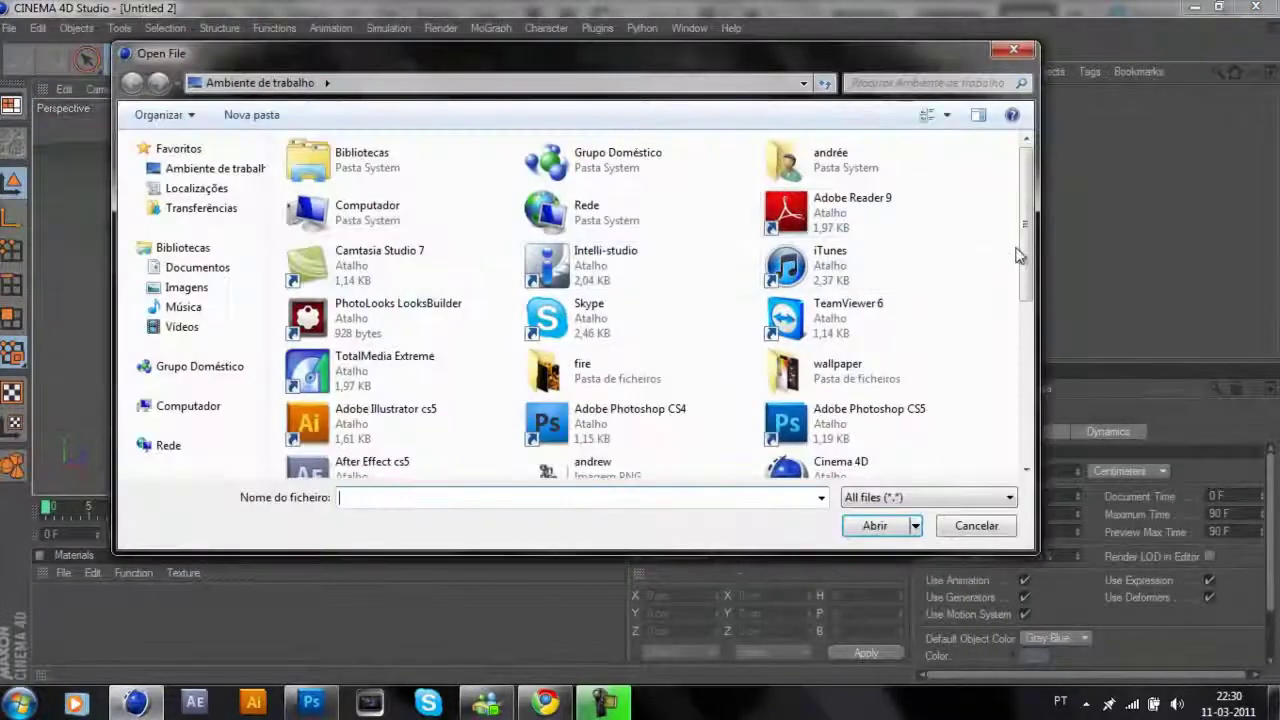
left_click_drag(1020, 251, 1003, 432)
double_click(441, 462)
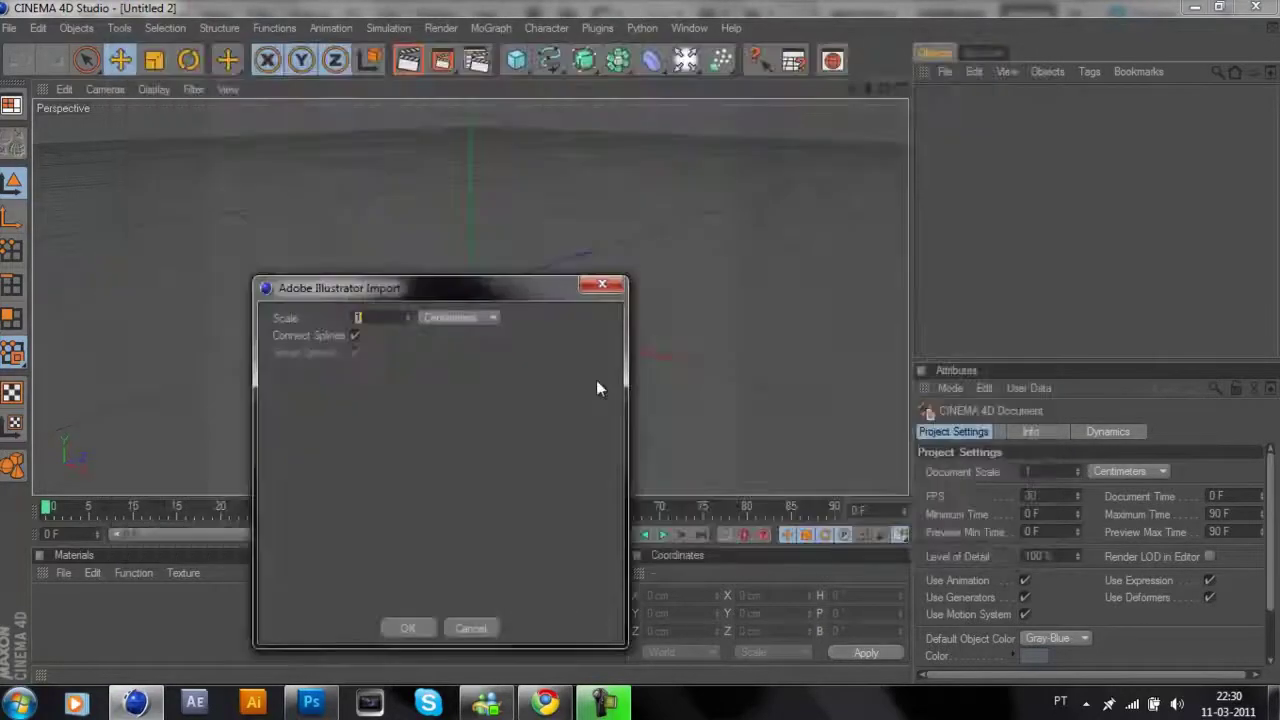
left_click(412, 628)
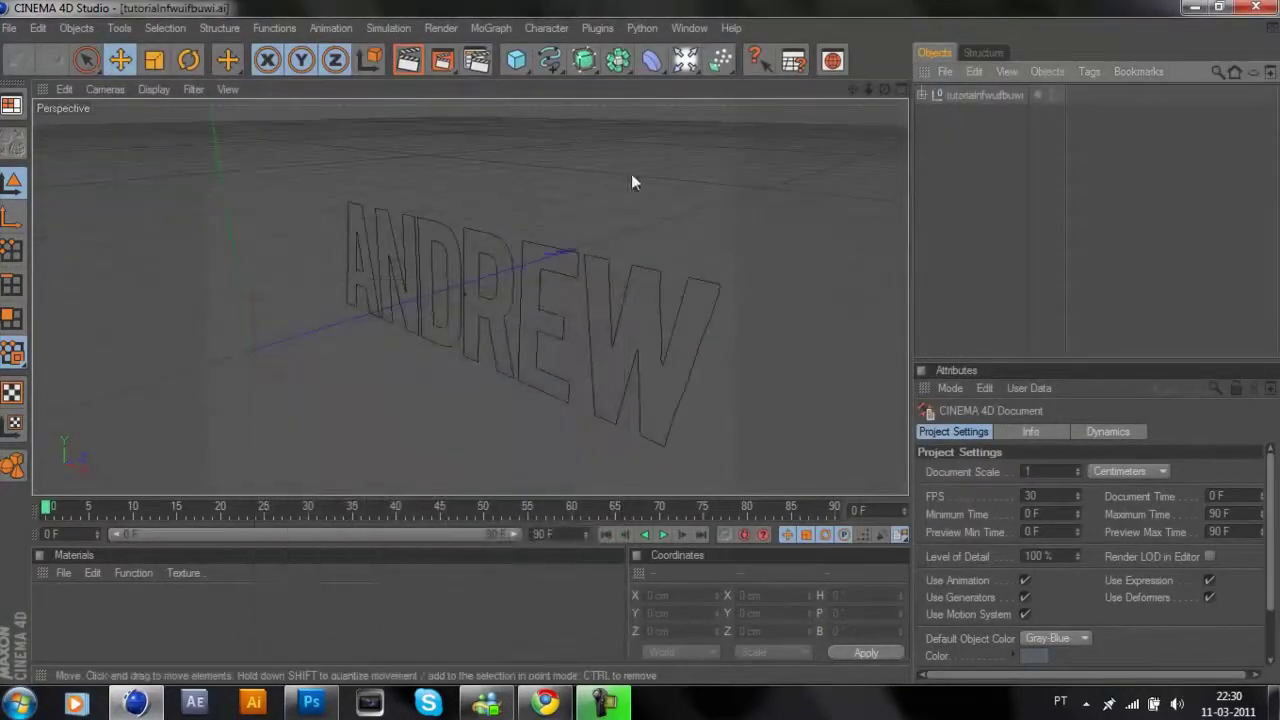
left_click_drag(886, 90, 645, 385)
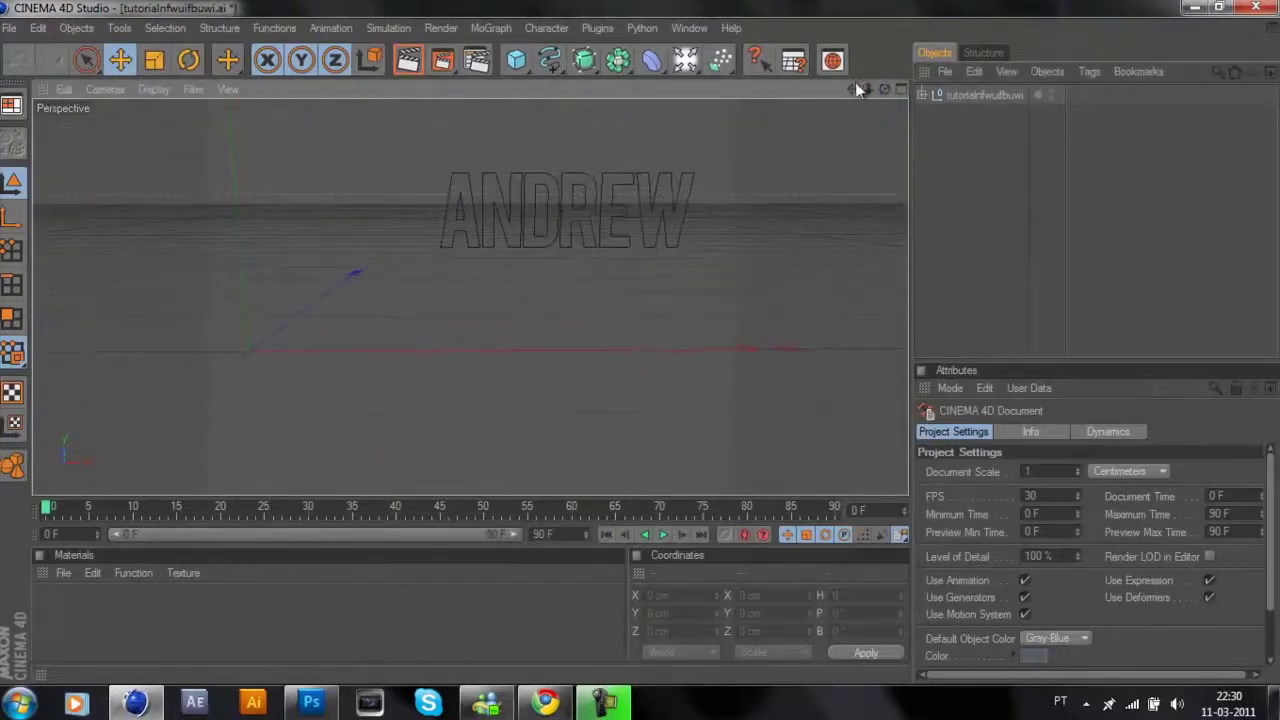
left_click_drag(855, 84, 640, 345)
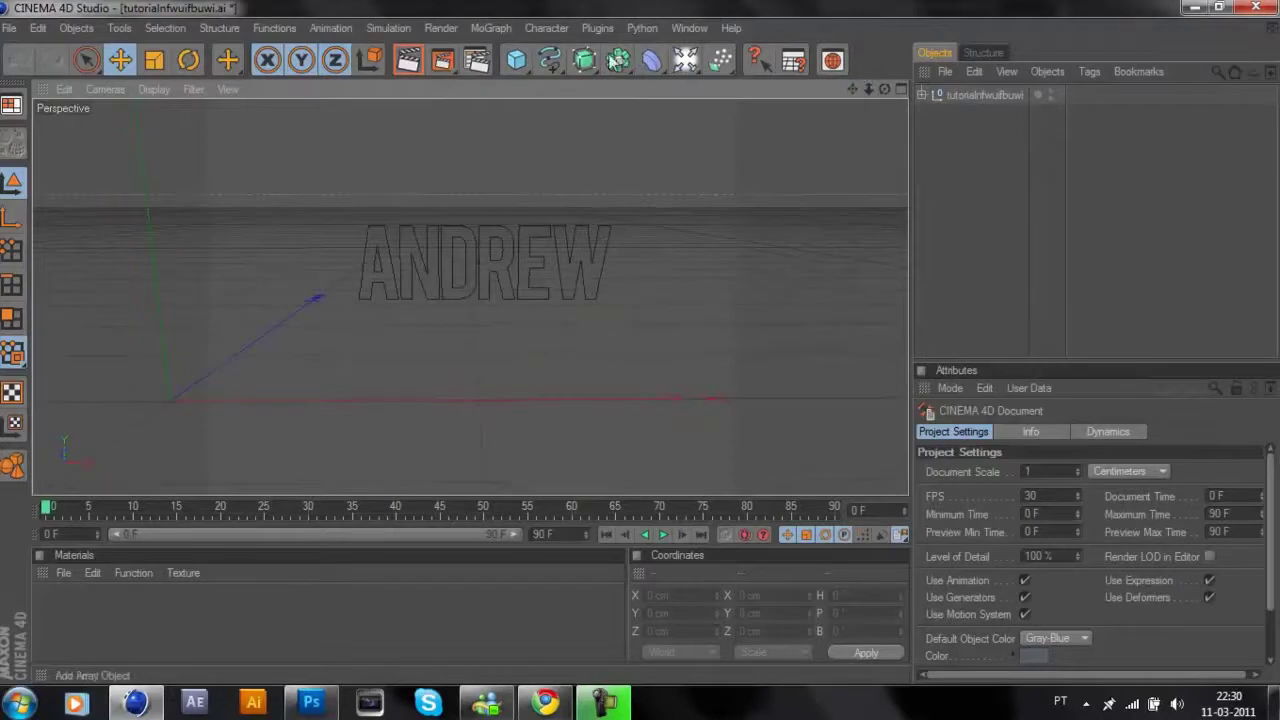
Add Extrude NURBS objects and put the letters A and N into their own extrudes.
left_click(590, 61)
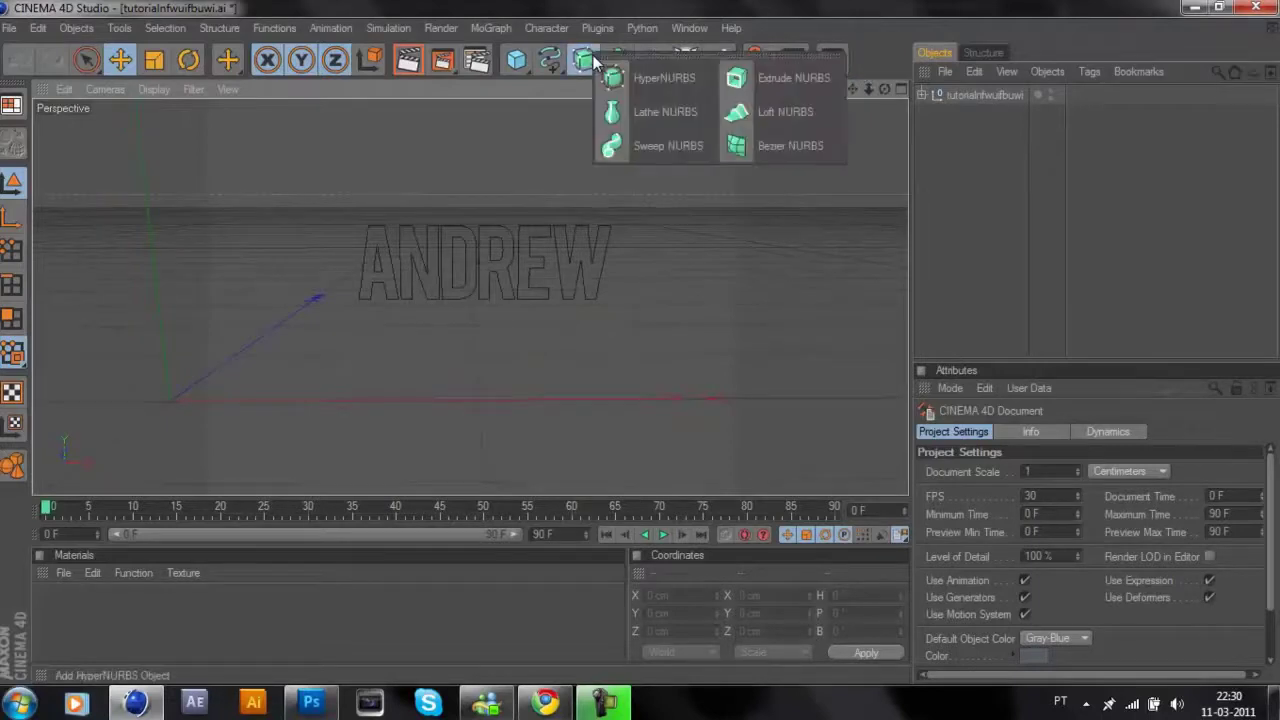
left_click(775, 80)
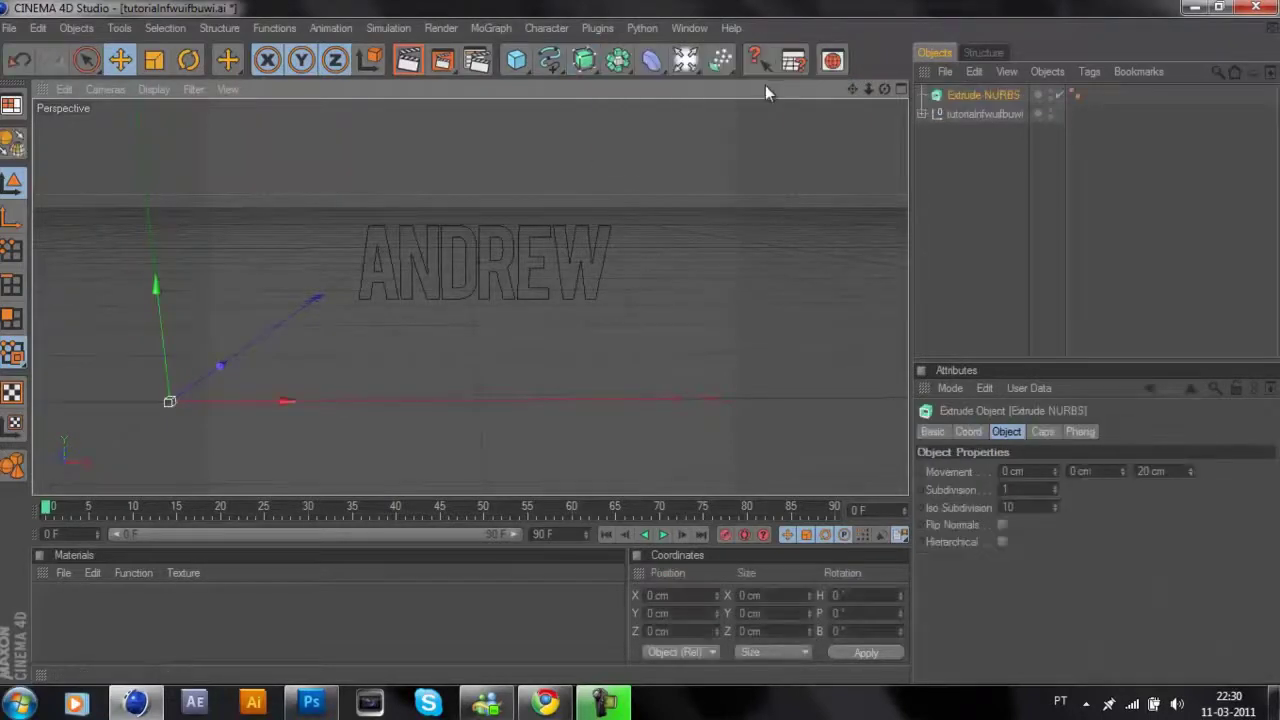
left_click(922, 114)
mouse_move(955, 108)
left_mouse_down()
mouse_move(962, 126)
mouse_move(960, 114)
left_mouse_up()
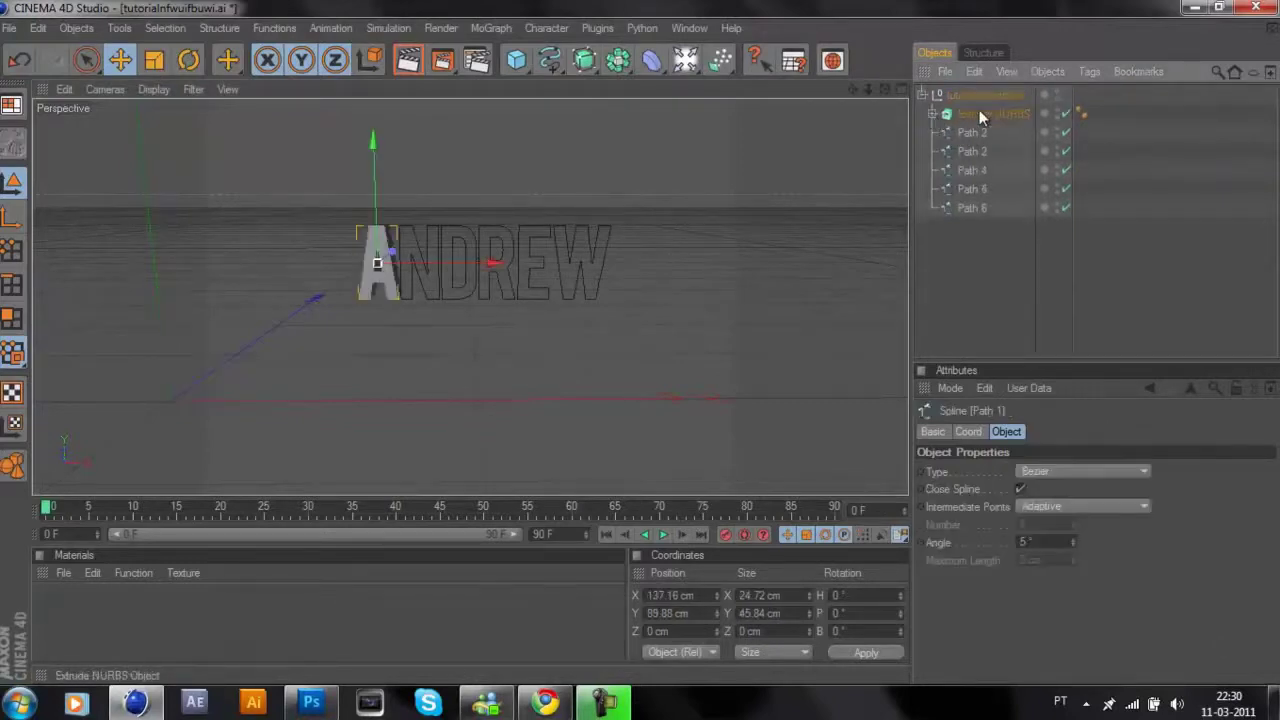
left_click(979, 112)
left_click_drag(597, 65, 760, 65)
left_click_drag(961, 133, 968, 190)
left_click_drag(958, 115, 960, 190)
left_click(933, 153)
Extrude the remaining letters R, E and W, each inside its own Extrude NURBS.
left_click_drag(960, 95, 960, 170)
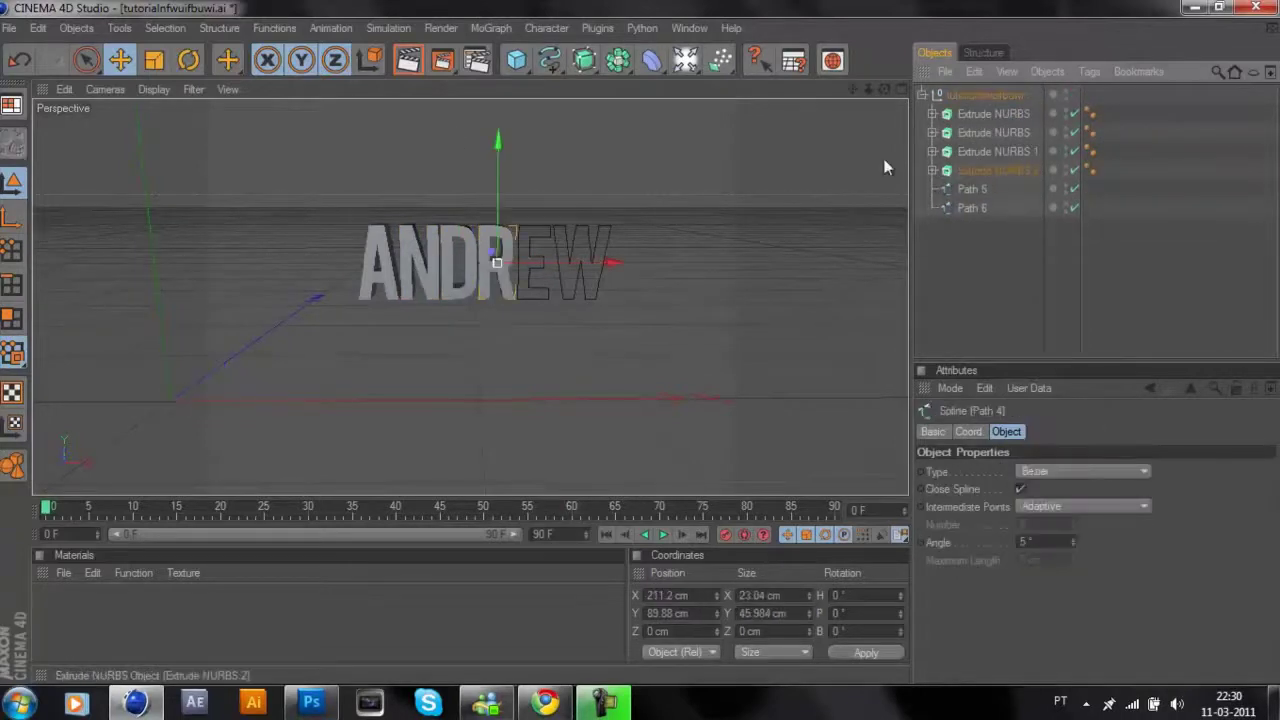
left_click_drag(584, 61, 757, 77)
left_click(757, 32)
mouse_move(968, 207)
left_mouse_down()
mouse_move(971, 234)
mouse_move(965, 210)
left_mouse_up()
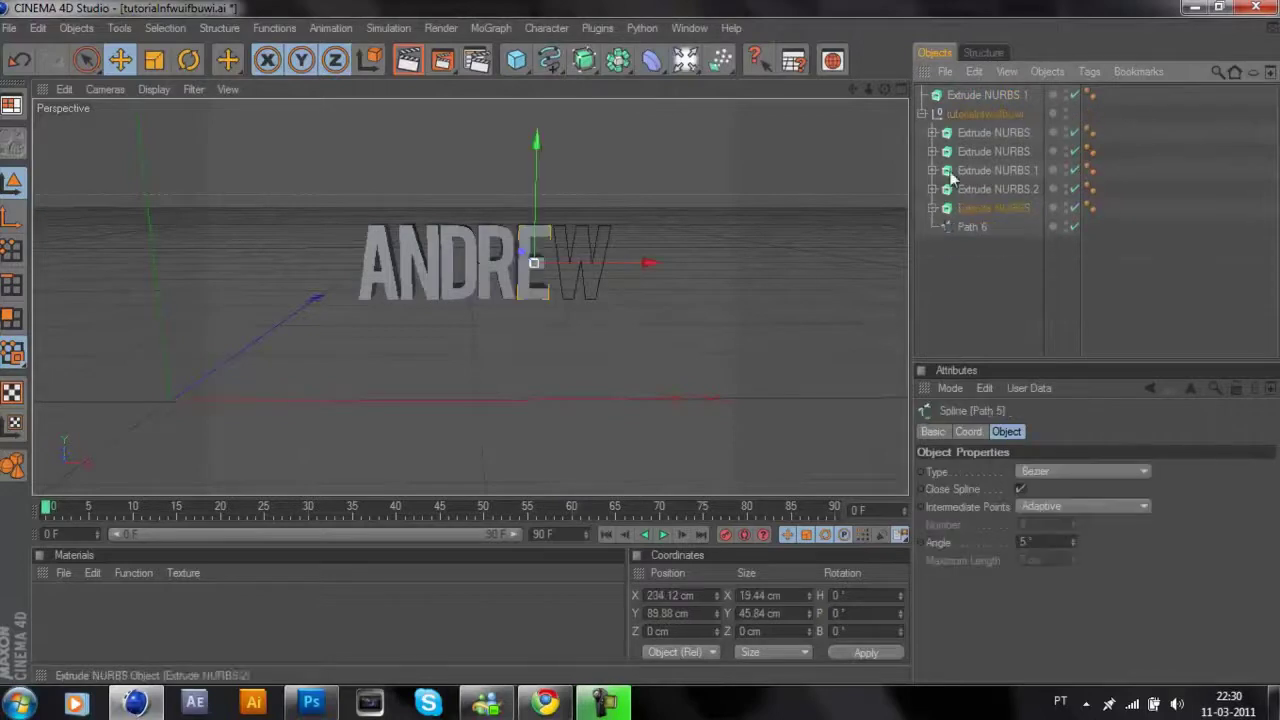
left_click_drag(955, 96, 960, 208)
left_click(932, 207)
left_click(964, 208)
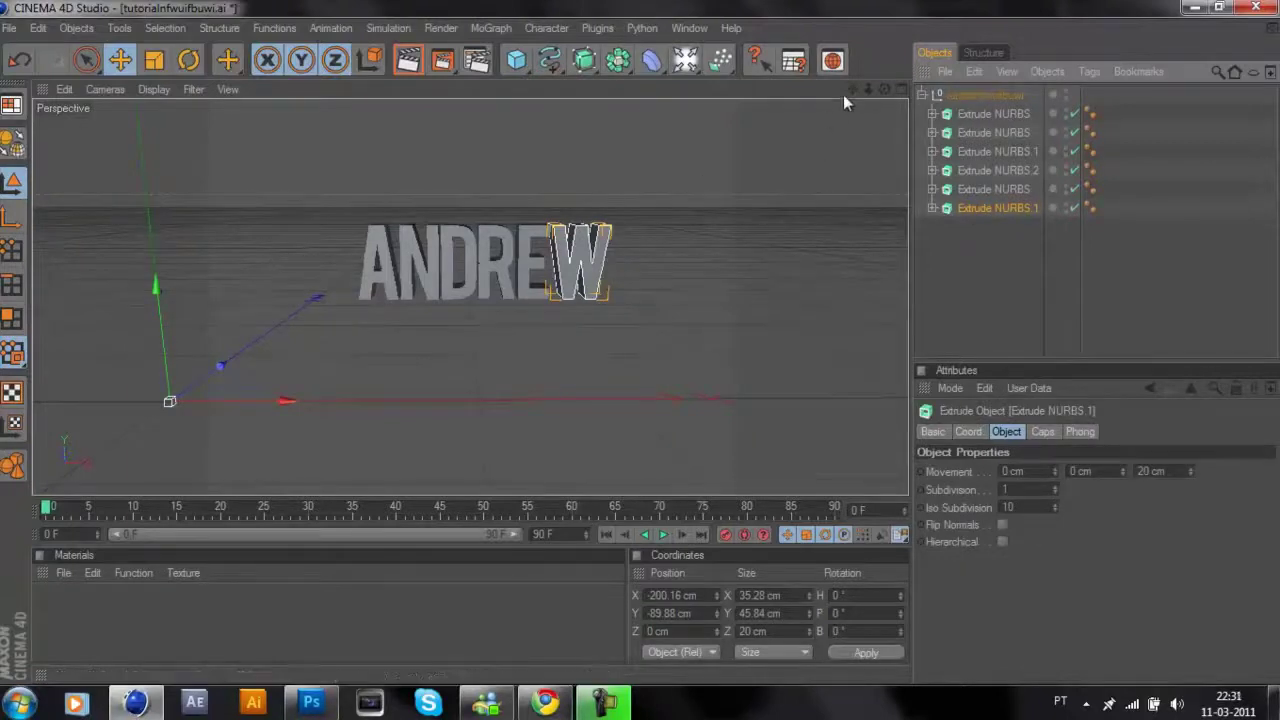
left_click_drag(852, 89, 638, 350)
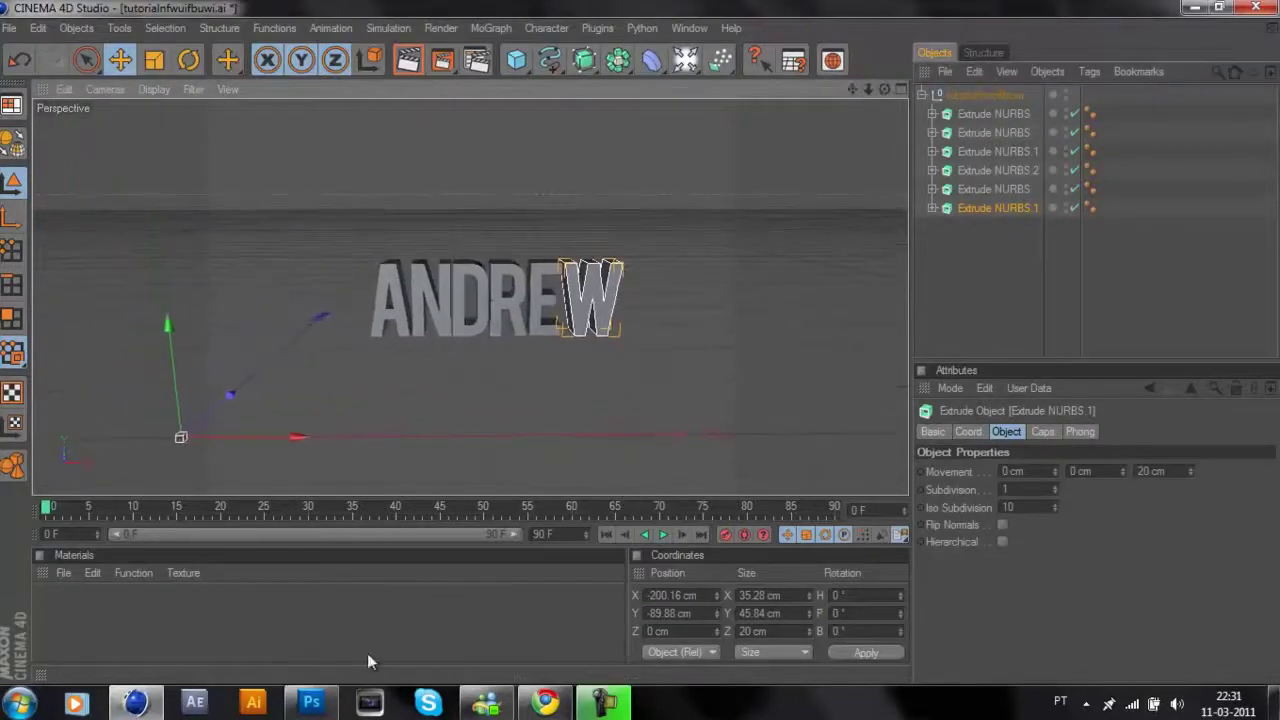
In Photoshop, Magic Wand the transparent area and invert it to select only the letters.
left_click(311, 703)
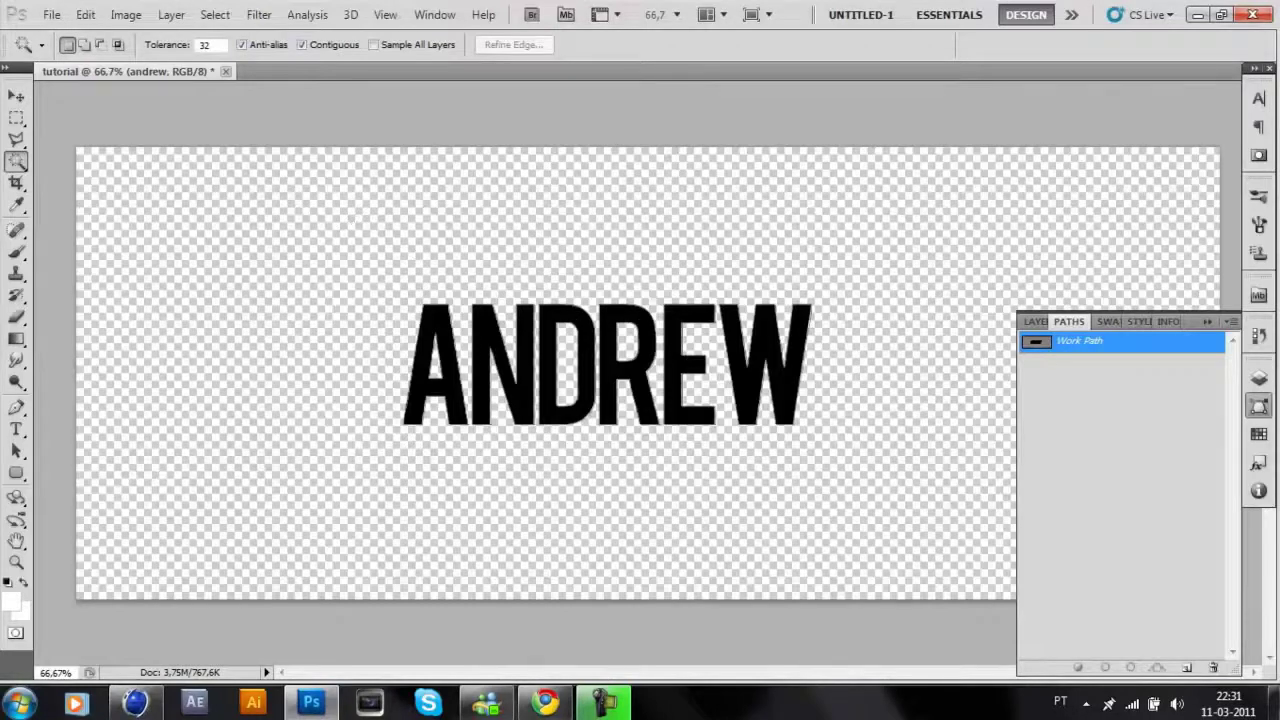
left_click(1032, 322)
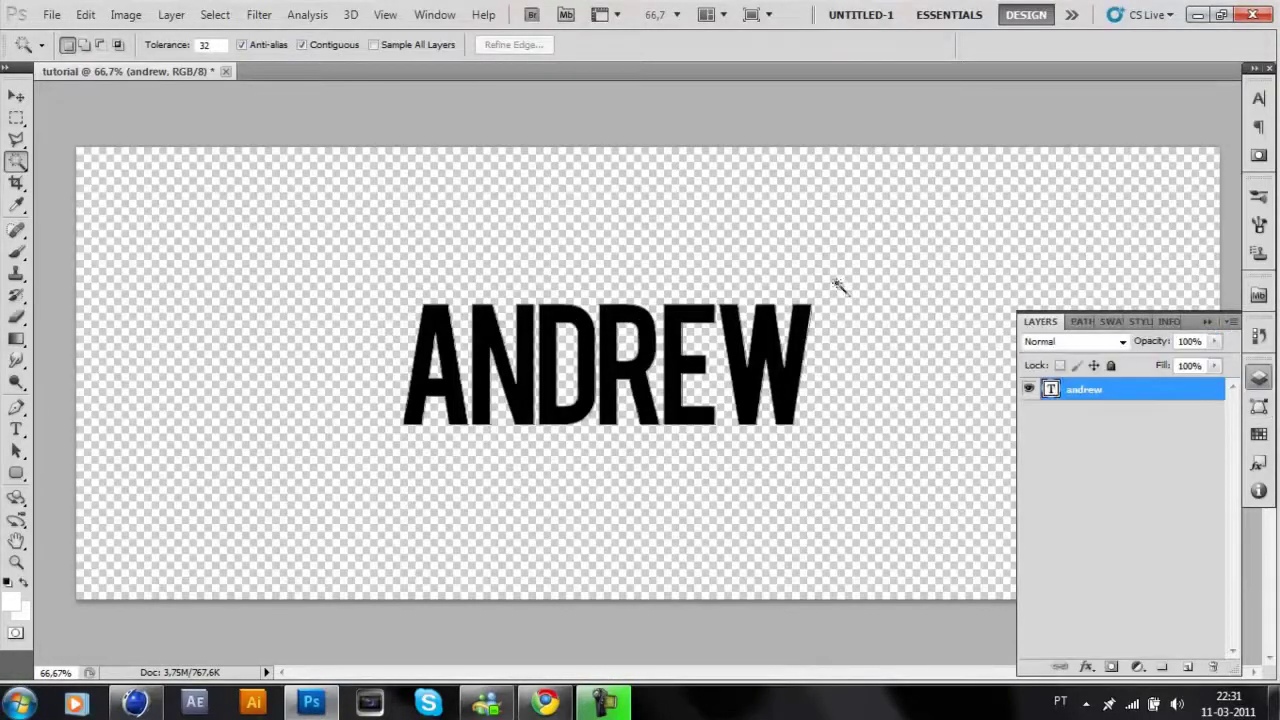
left_click(377, 232)
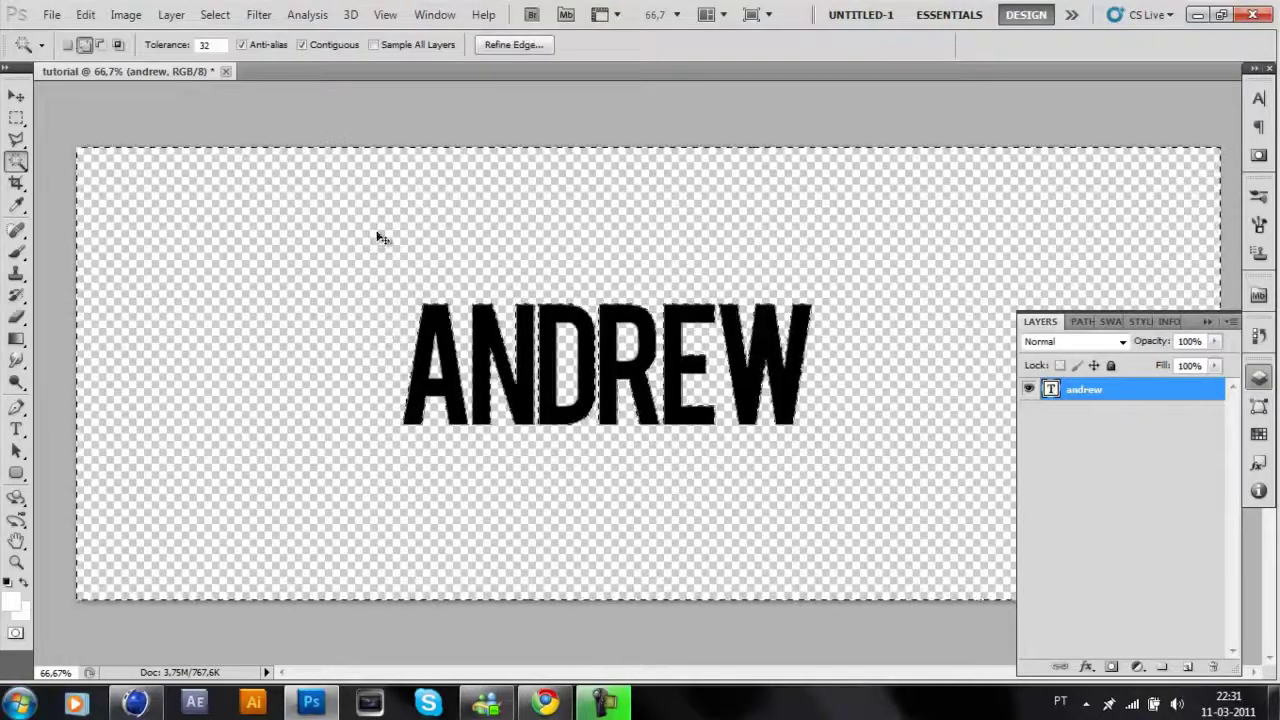
key("ctrl+shift+i")
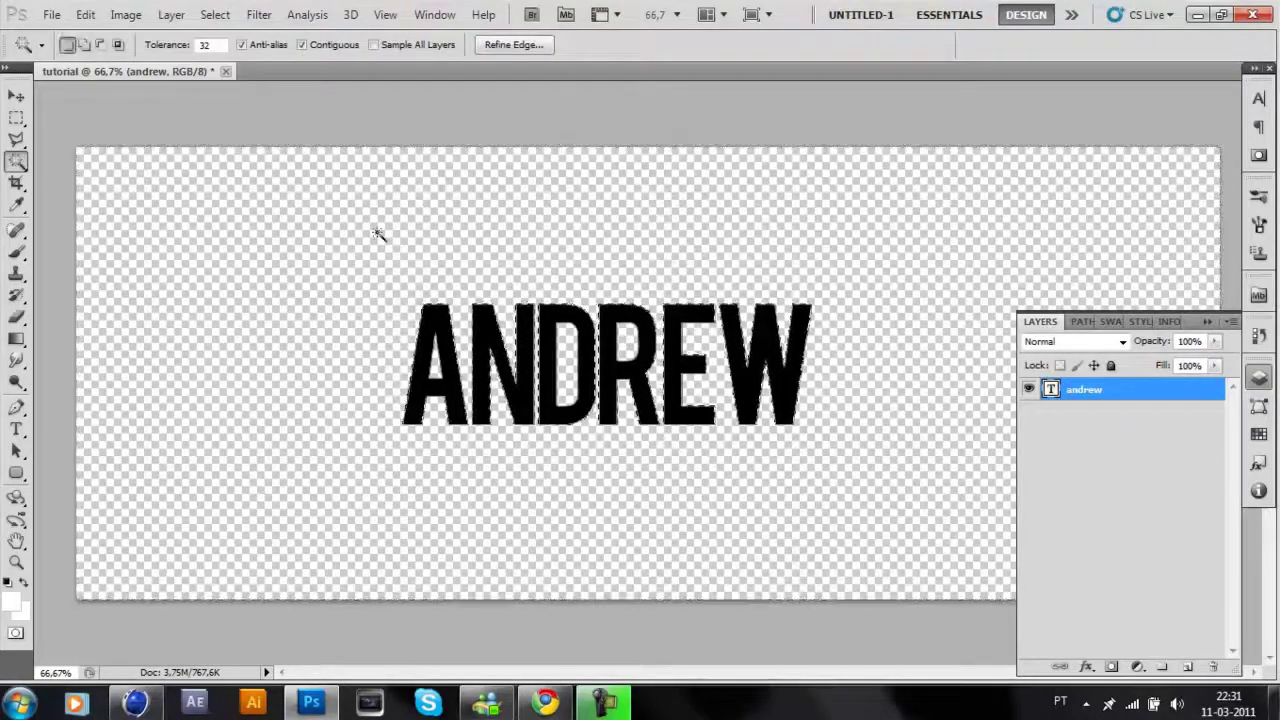
Expand the letter selection by 14 pixels.
left_click(215, 15)
mouse_move(300, 222)
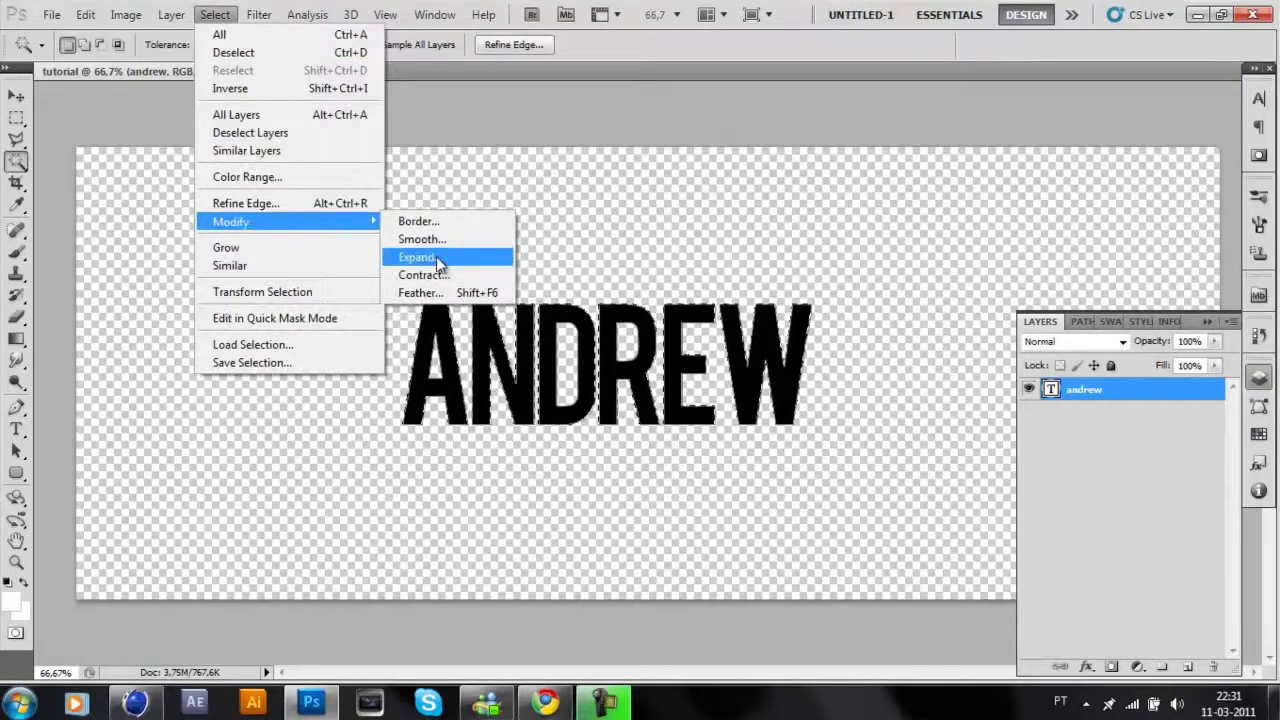
left_click(438, 258)
left_click_drag(595, 183, 558, 172)
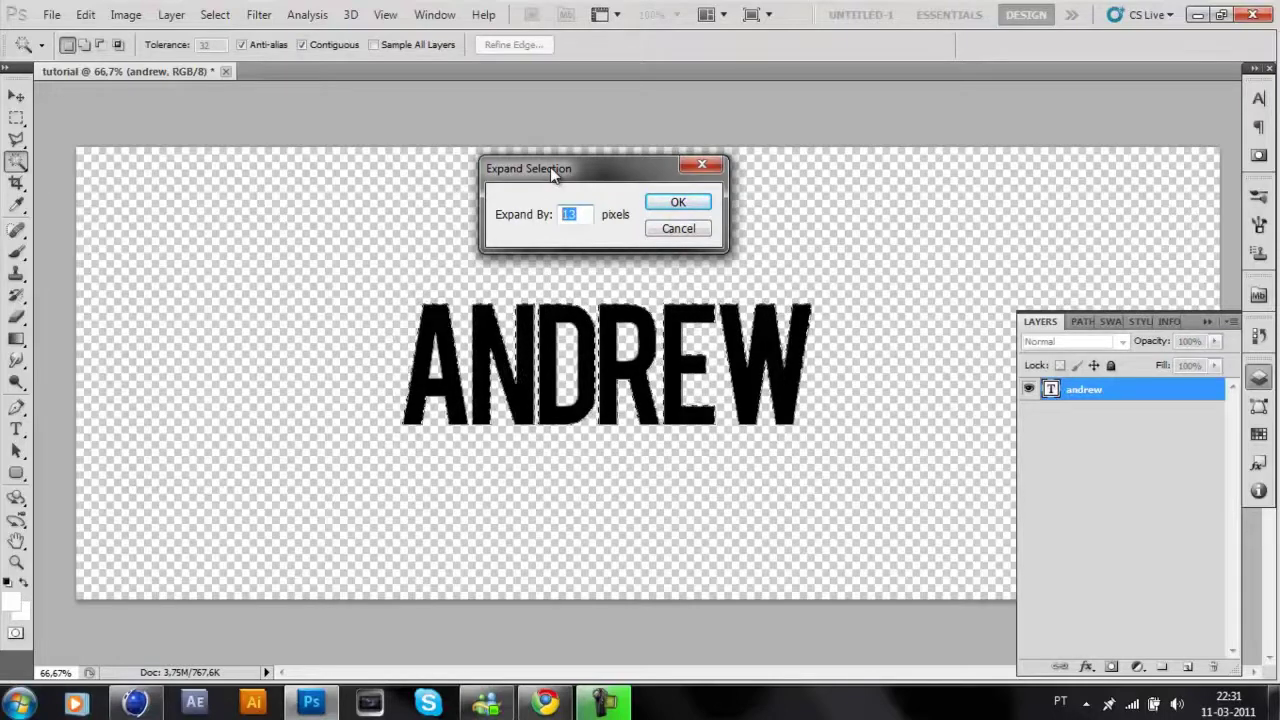
type("14")
key("Return")
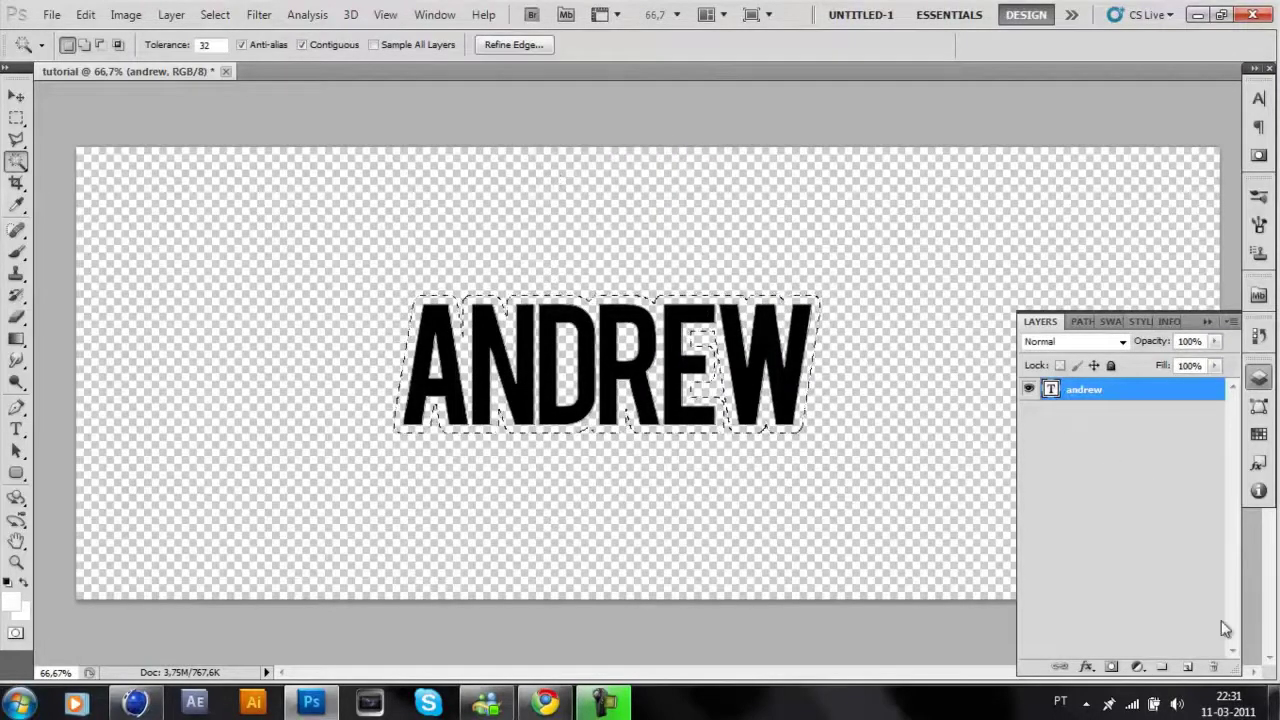
Make a work path from the expanded selection and export it to Illustrator as cr6tyghjsvkmuy.
left_click(1069, 321)
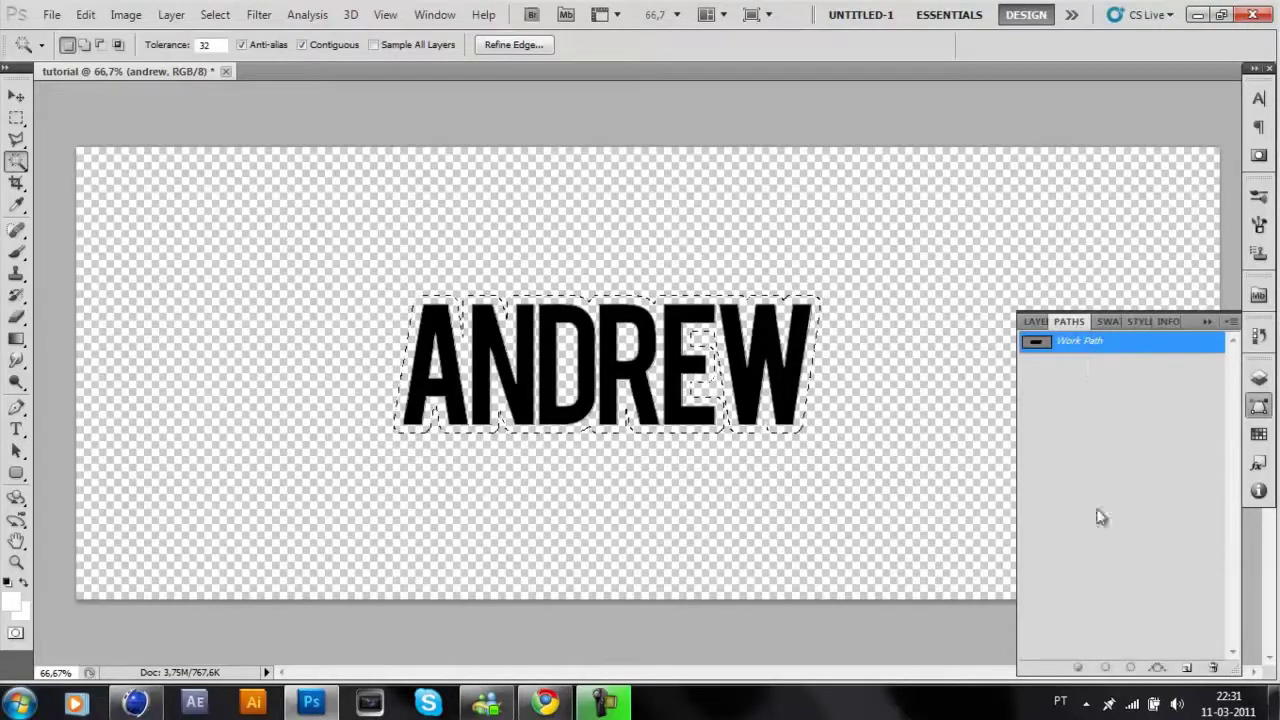
left_click(1156, 667)
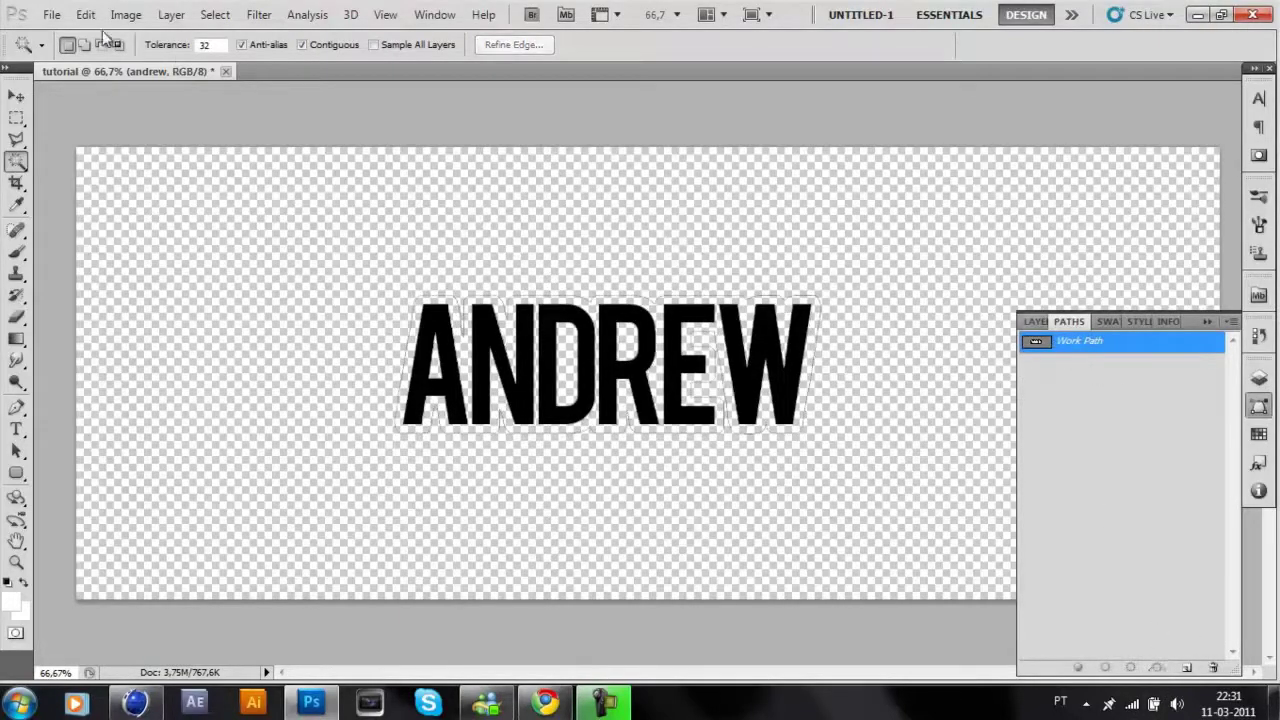
left_click(51, 14)
mouse_move(126, 428)
left_click(420, 443)
left_click(740, 243)
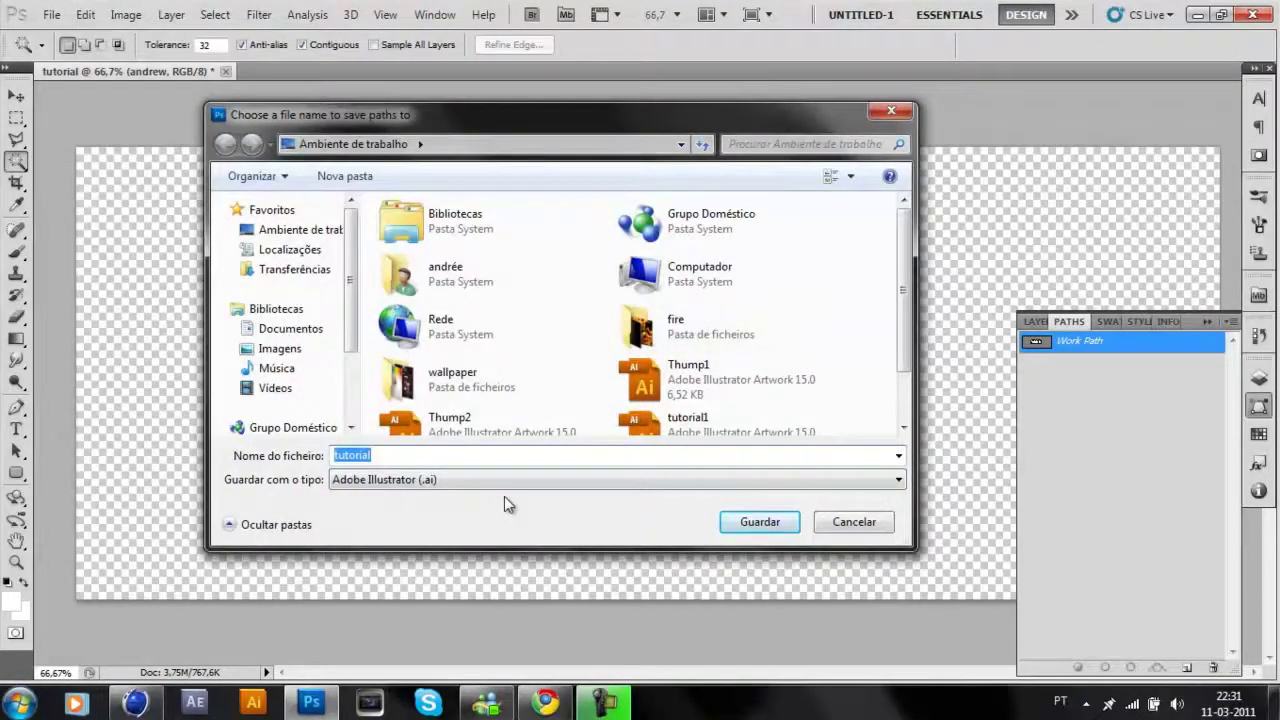
type("cr6tyghjsvkmuy")
key("Return")
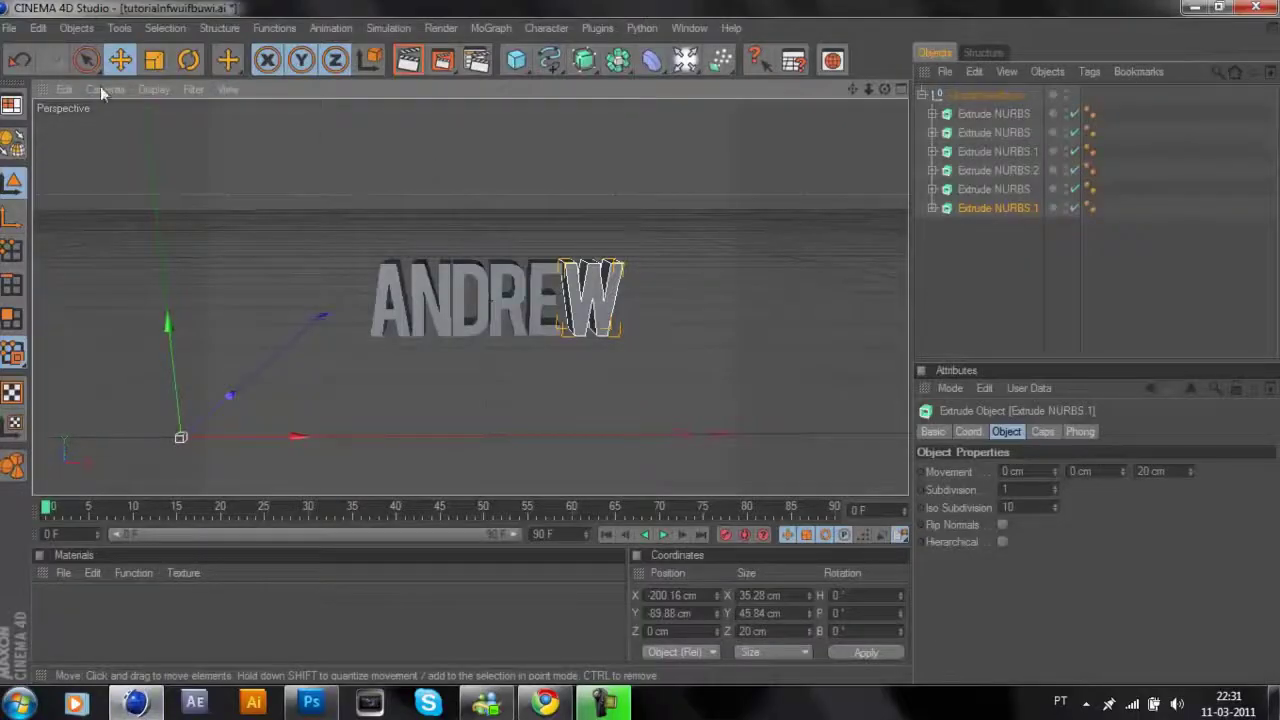
Open cr6tyghjsvkmuy.ai in Cinema 4D and import the outline.
left_click(8, 28)
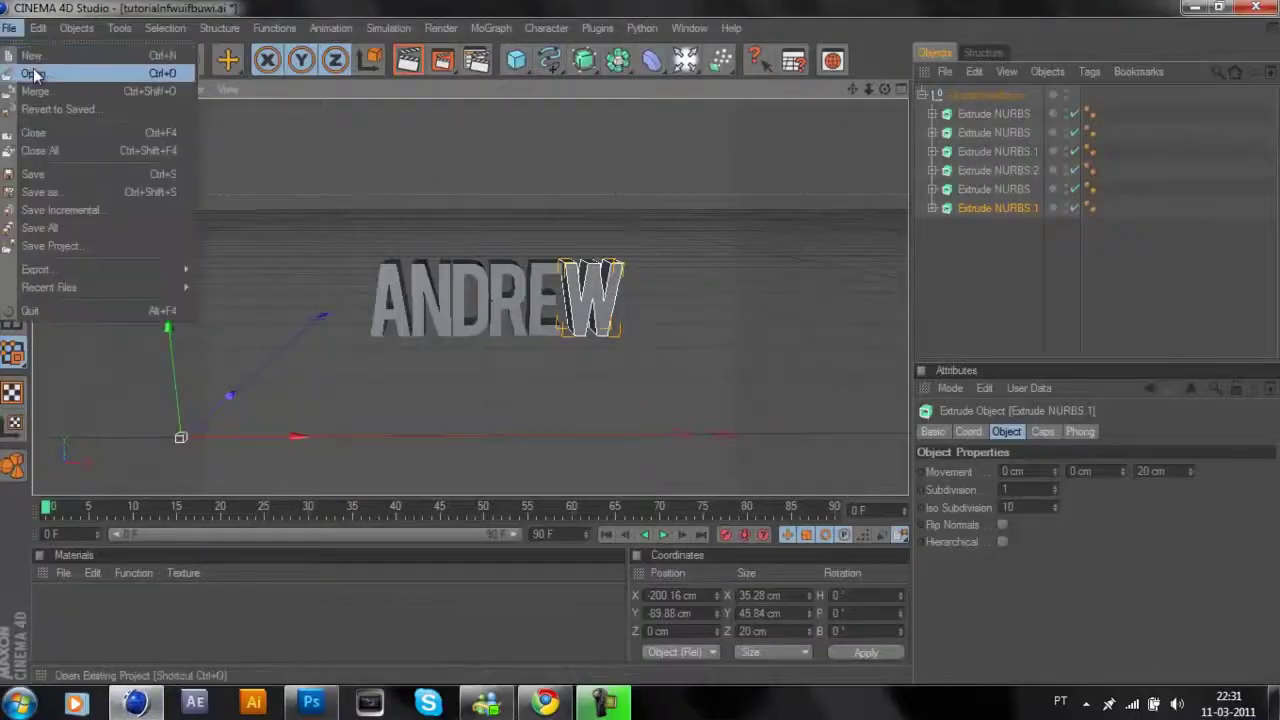
left_click(33, 68)
left_click_drag(1025, 208, 1012, 350)
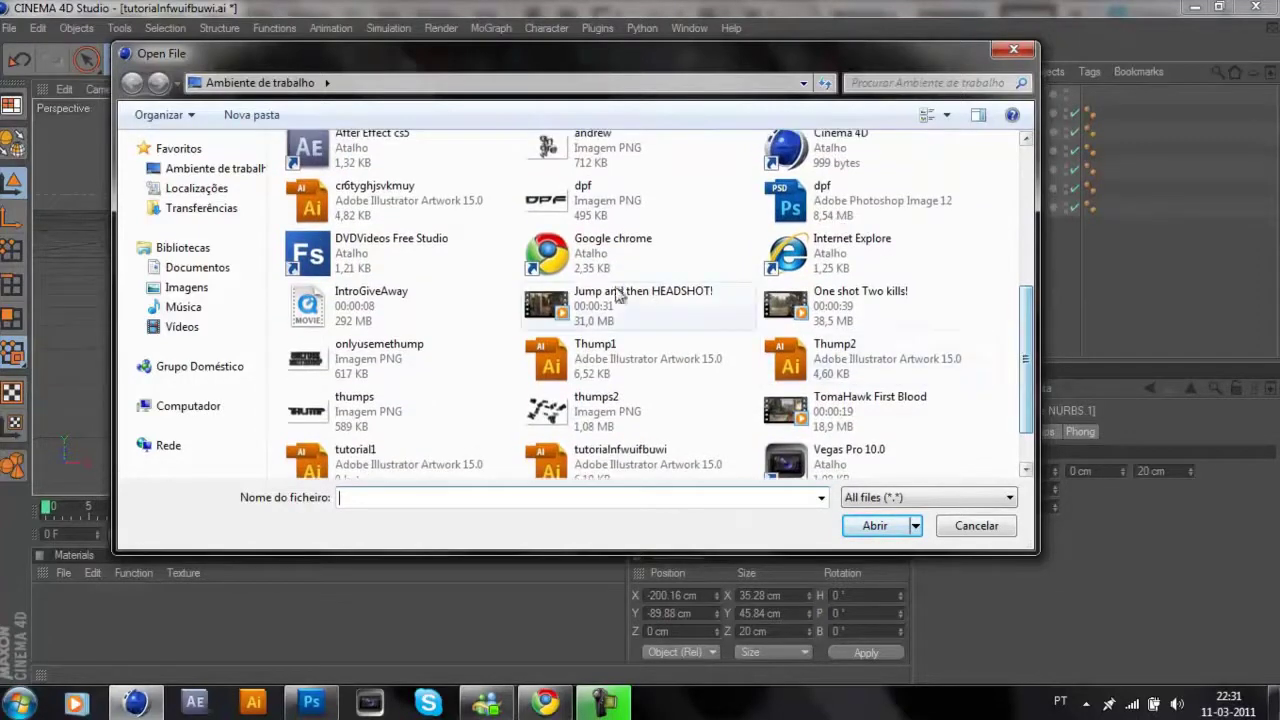
double_click(400, 203)
left_click(384, 372)
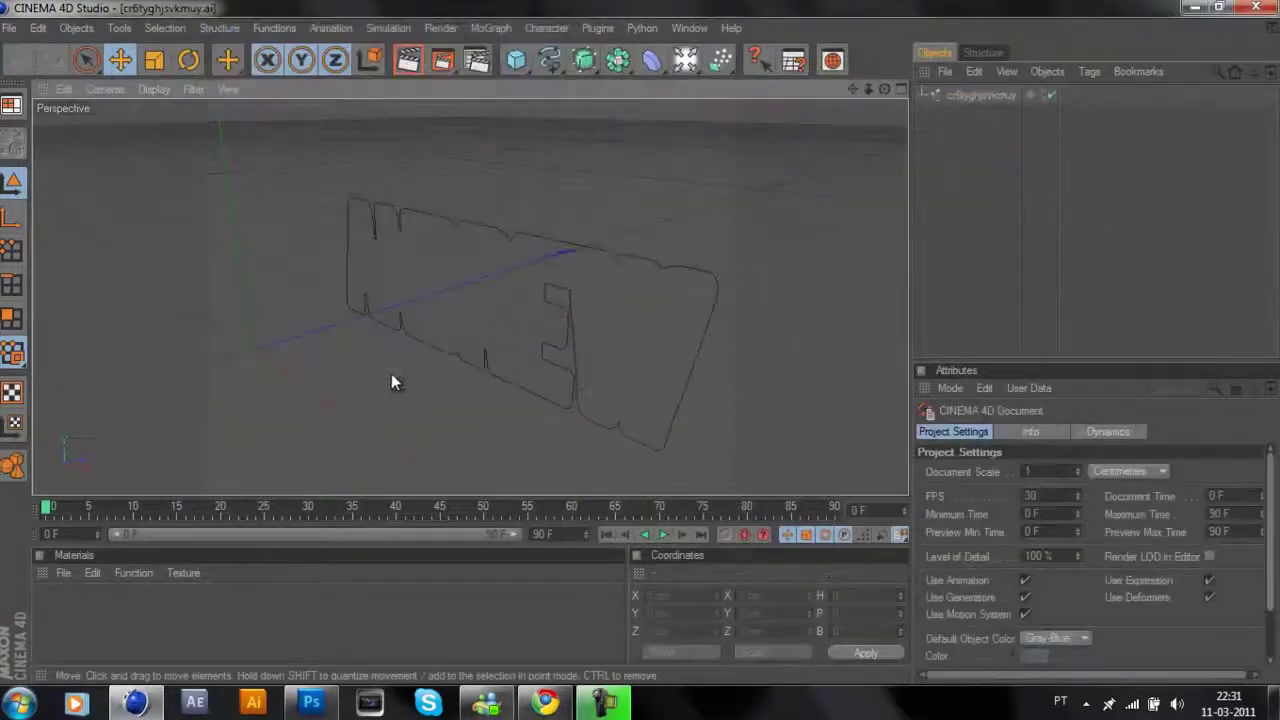
Copy the imported outline spline and close that project.
left_click(949, 93)
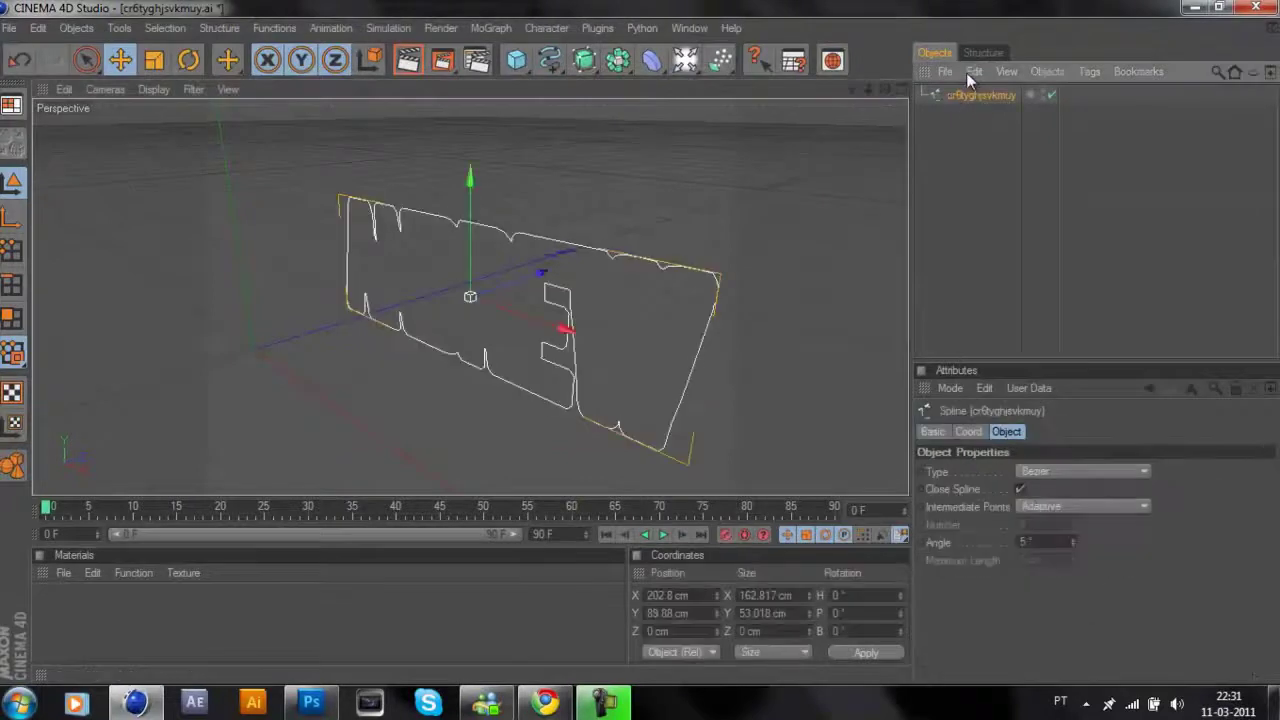
left_click(972, 72)
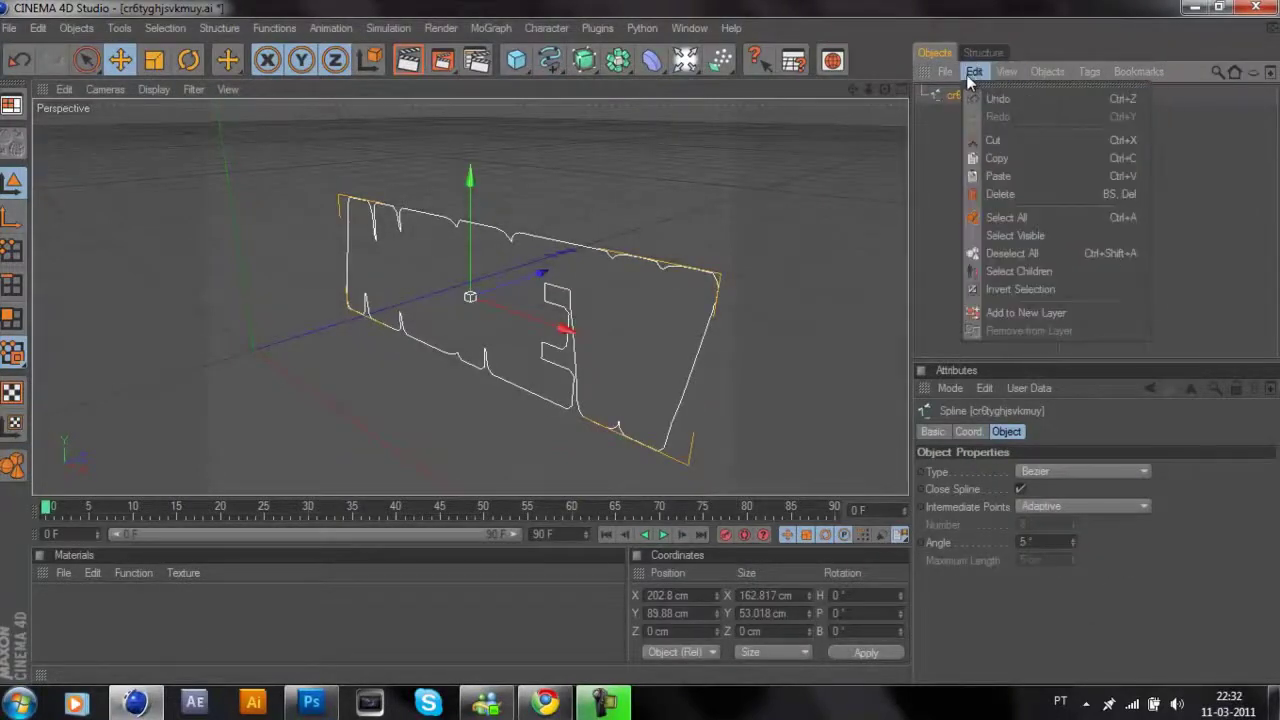
left_click(997, 158)
left_click(1255, 7)
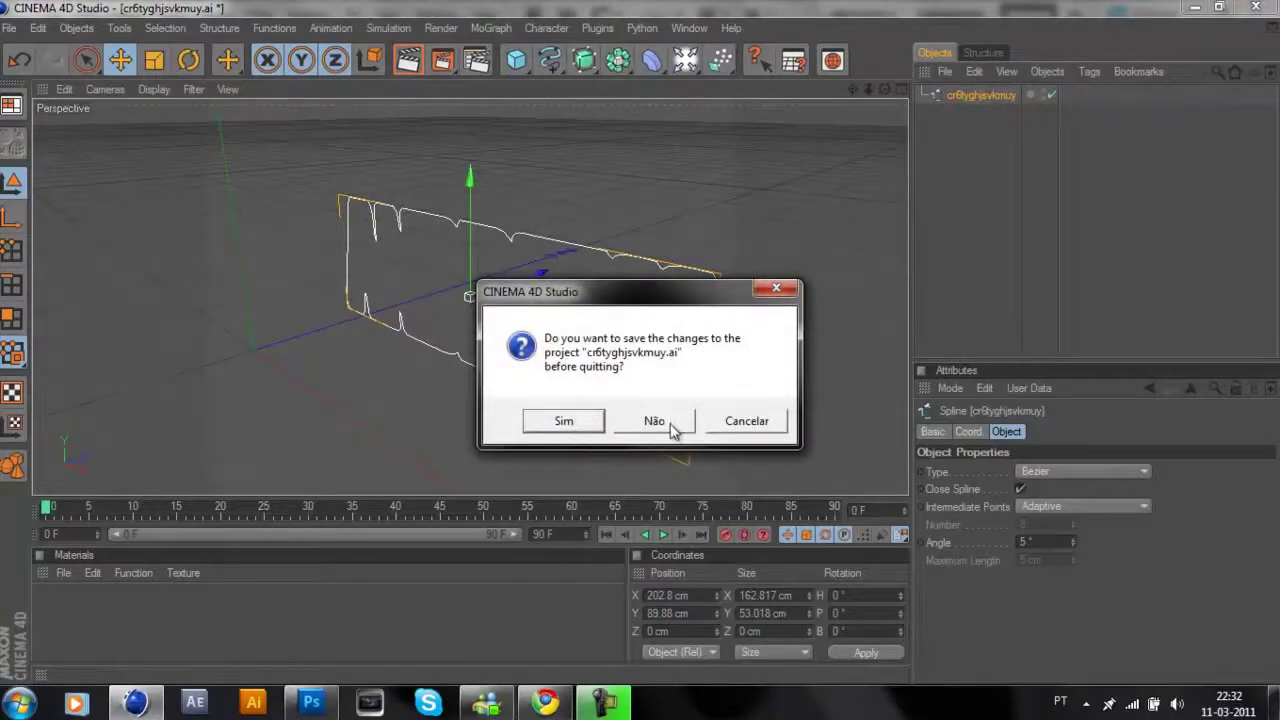
Stay in the ANDREW scene and paste the outline spline into it.
left_click(655, 421)
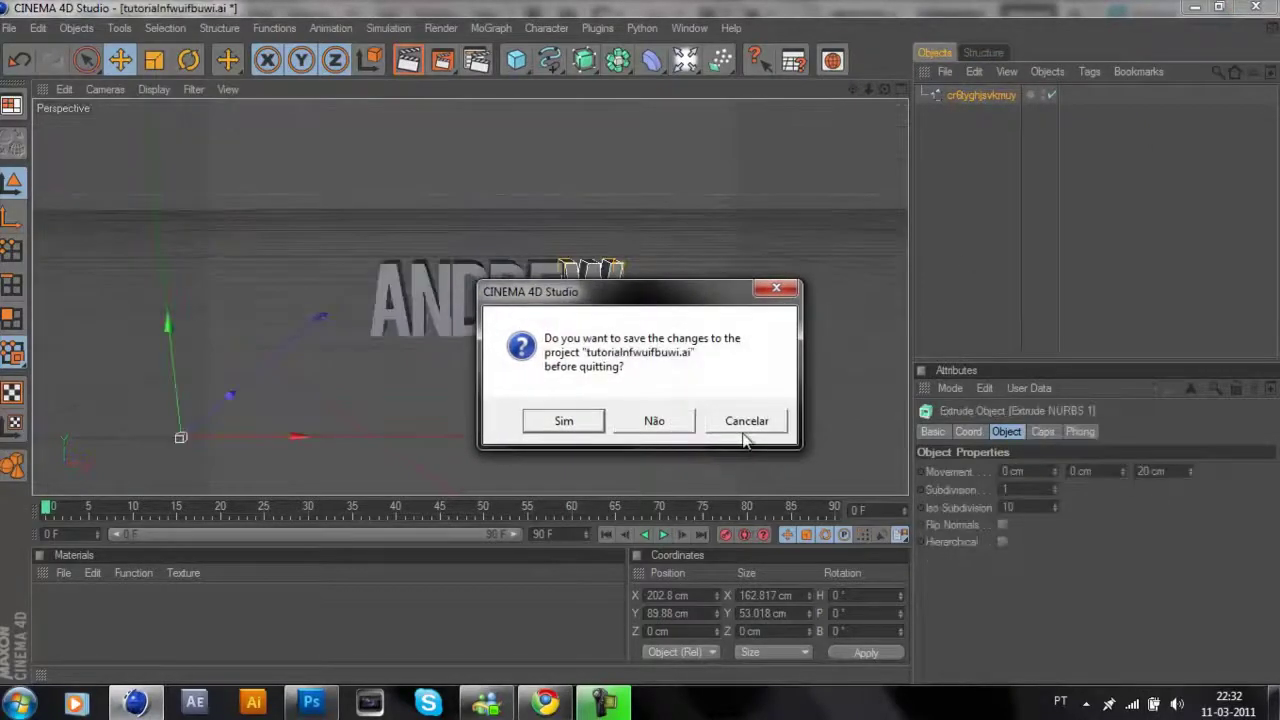
left_click(747, 421)
left_click(974, 72)
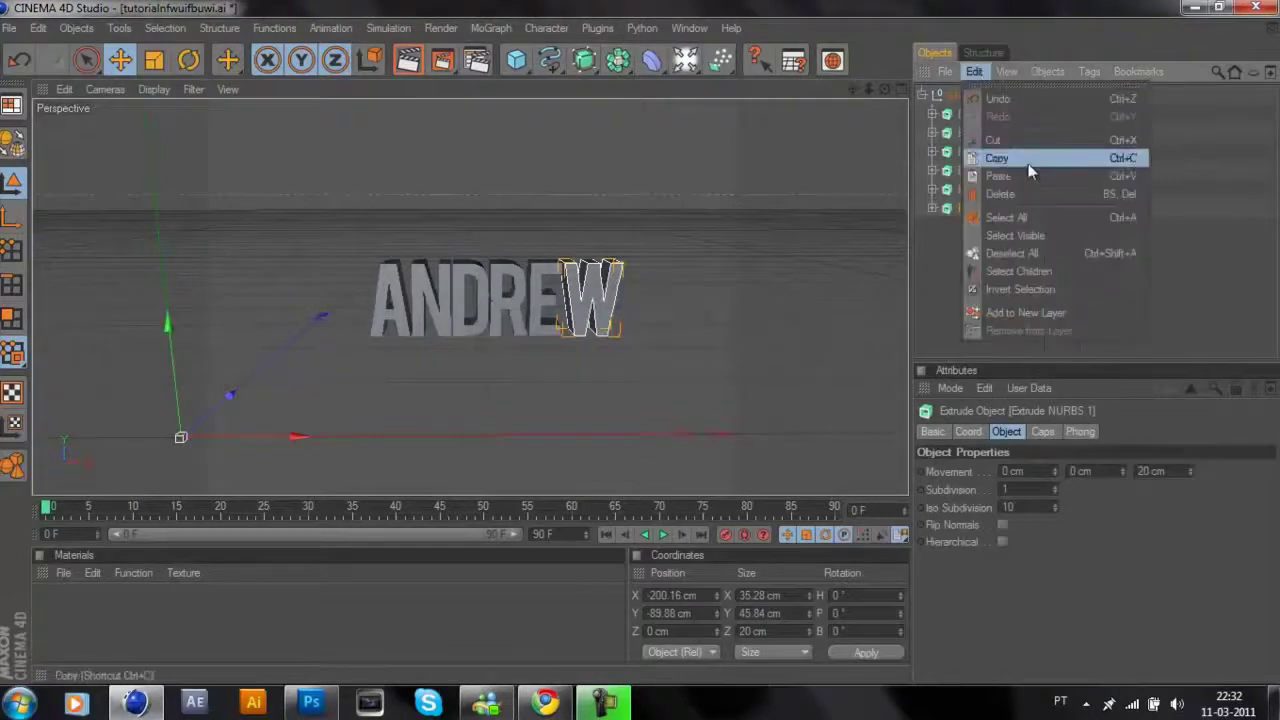
left_click(1000, 176)
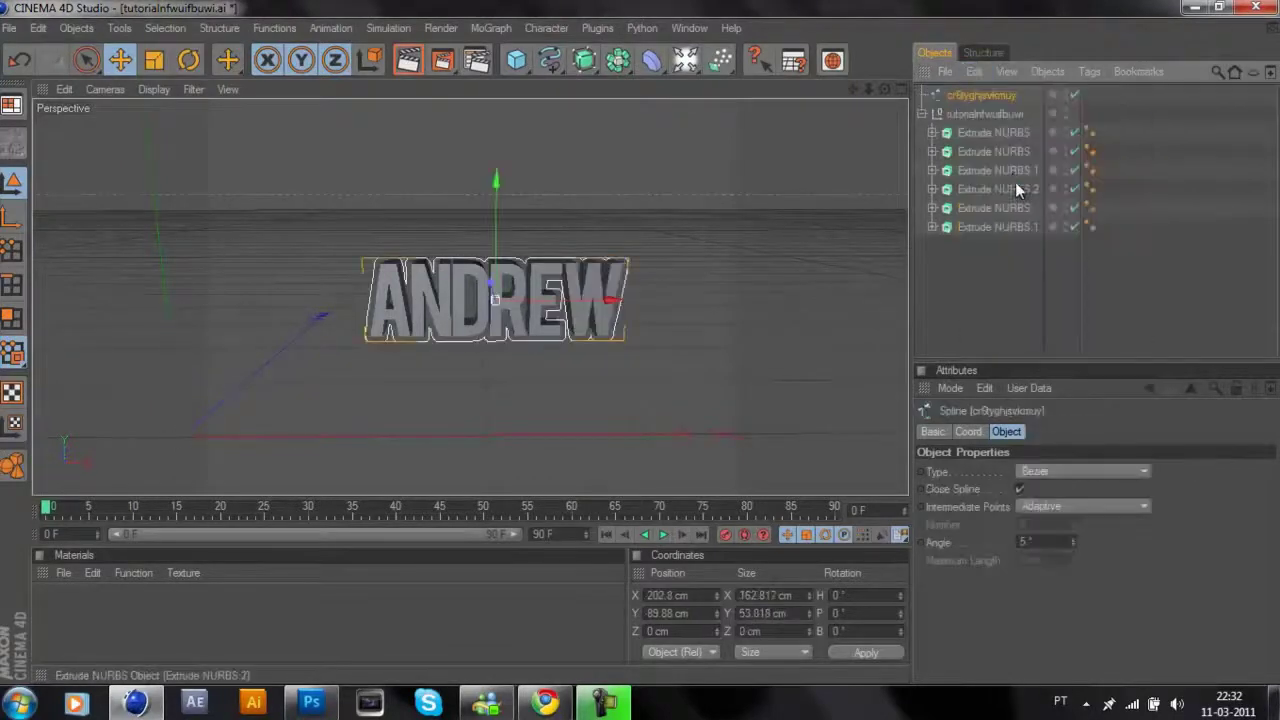
Extrude the outline spline into a backing plate and move it 17.37 cm back along Z.
left_click_drag(584, 60, 737, 75)
left_click_drag(982, 114, 957, 90)
left_click(957, 92)
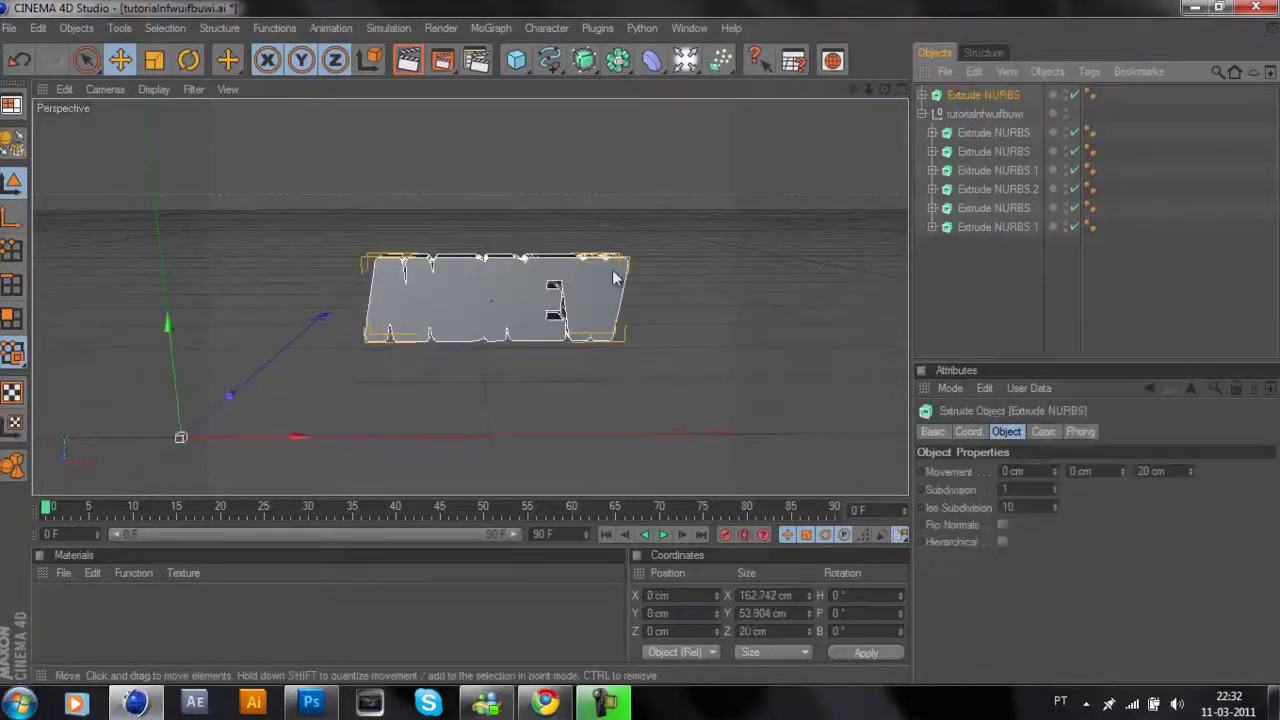
left_click_drag(231, 402, 638, 340)
left_click_drag(884, 89, 545, 424)
left_click_drag(852, 89, 750, 189)
left_click_drag(852, 89, 640, 350)
left_click_drag(881, 88, 639, 341)
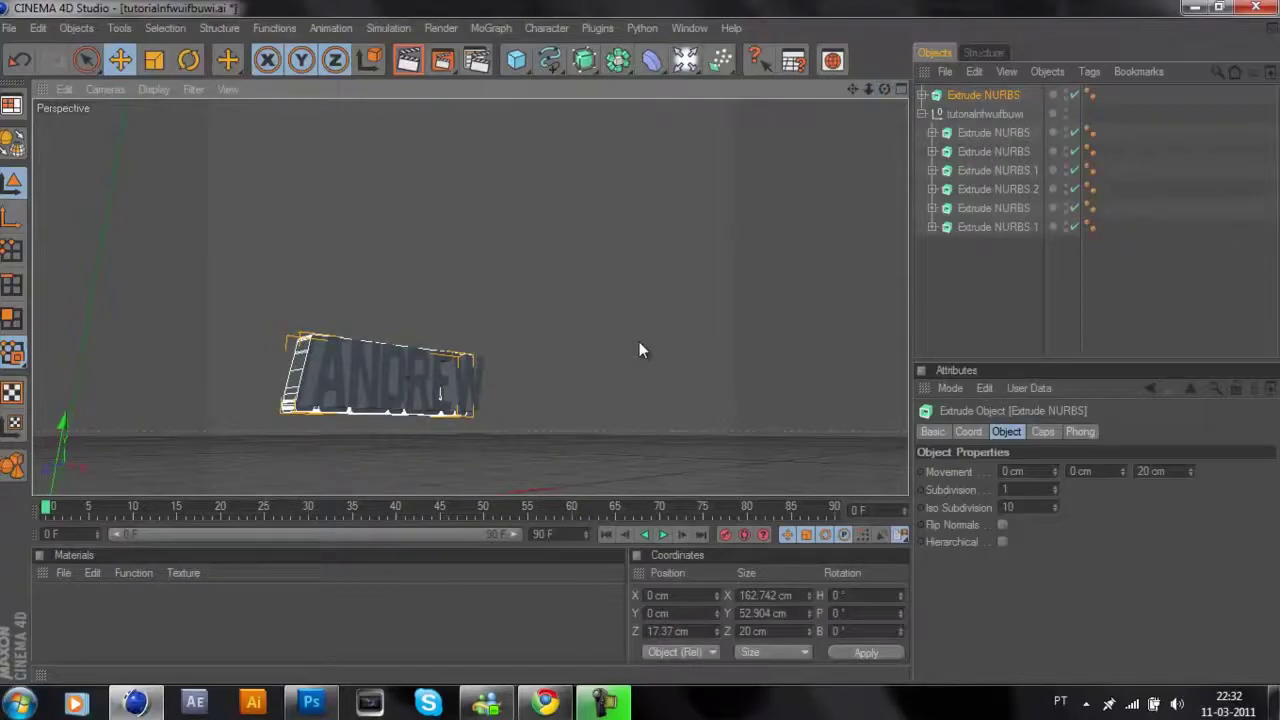